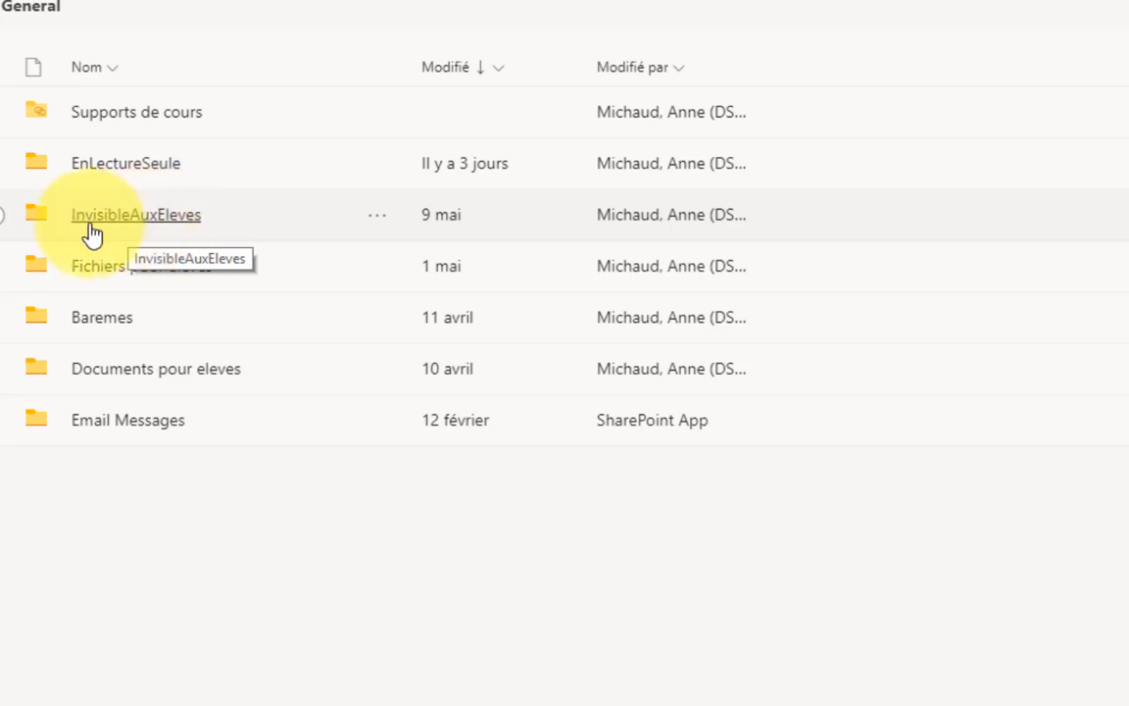
Step: In the InvisibleAuxEleves folder, copy "Français correcte - Version B.docx" to the same Microsoft Teams location, keeping both files
click(136, 230)
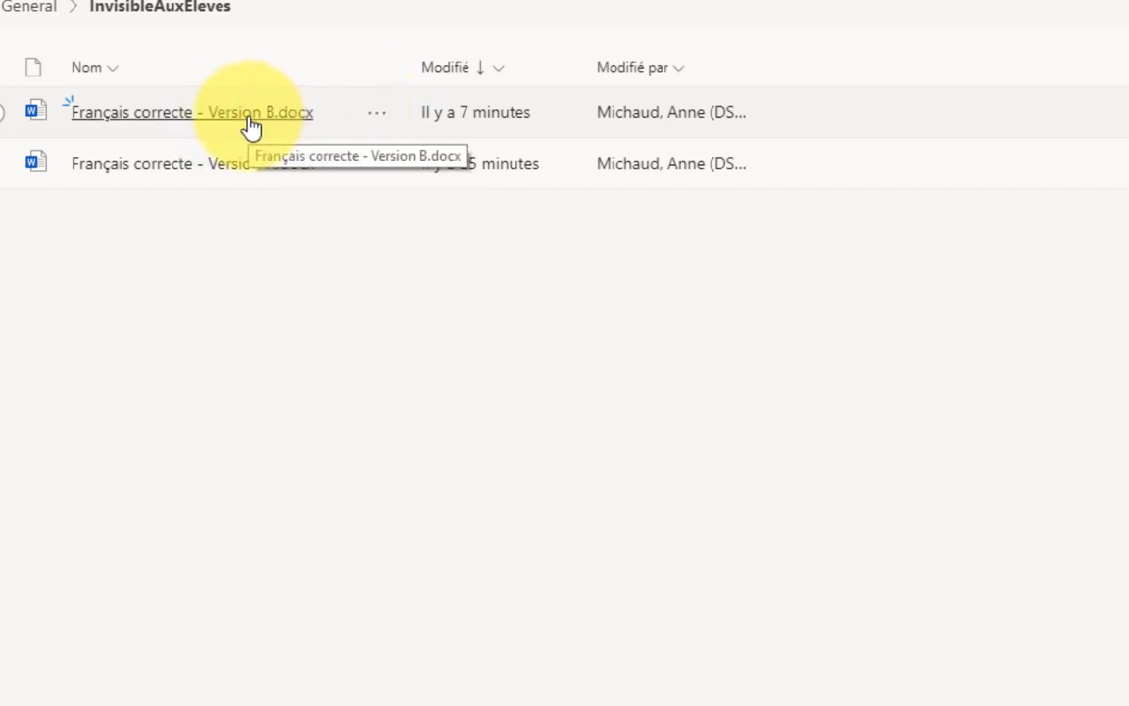
click(378, 119)
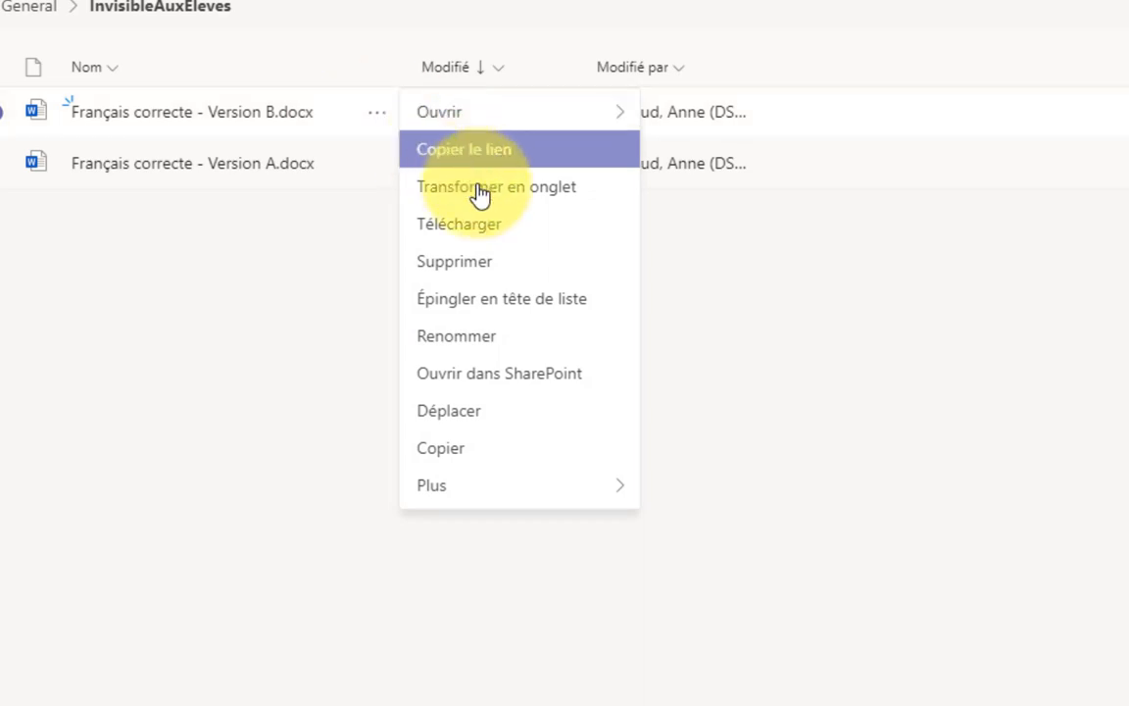
click(449, 457)
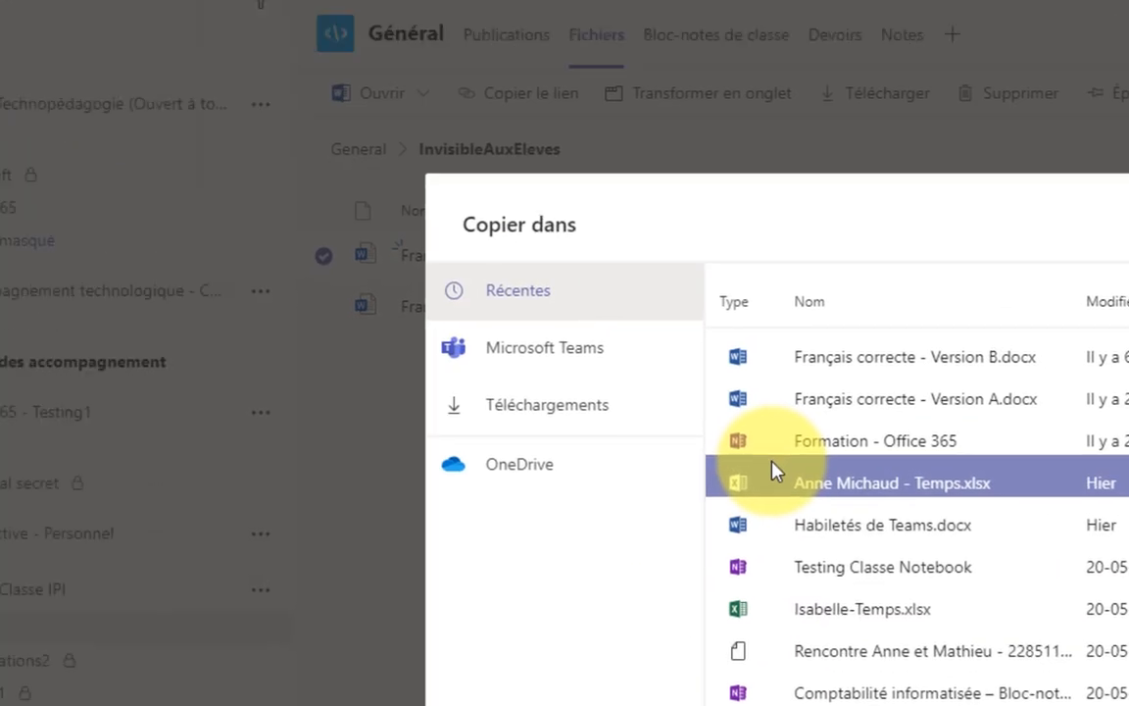
click(215, 204)
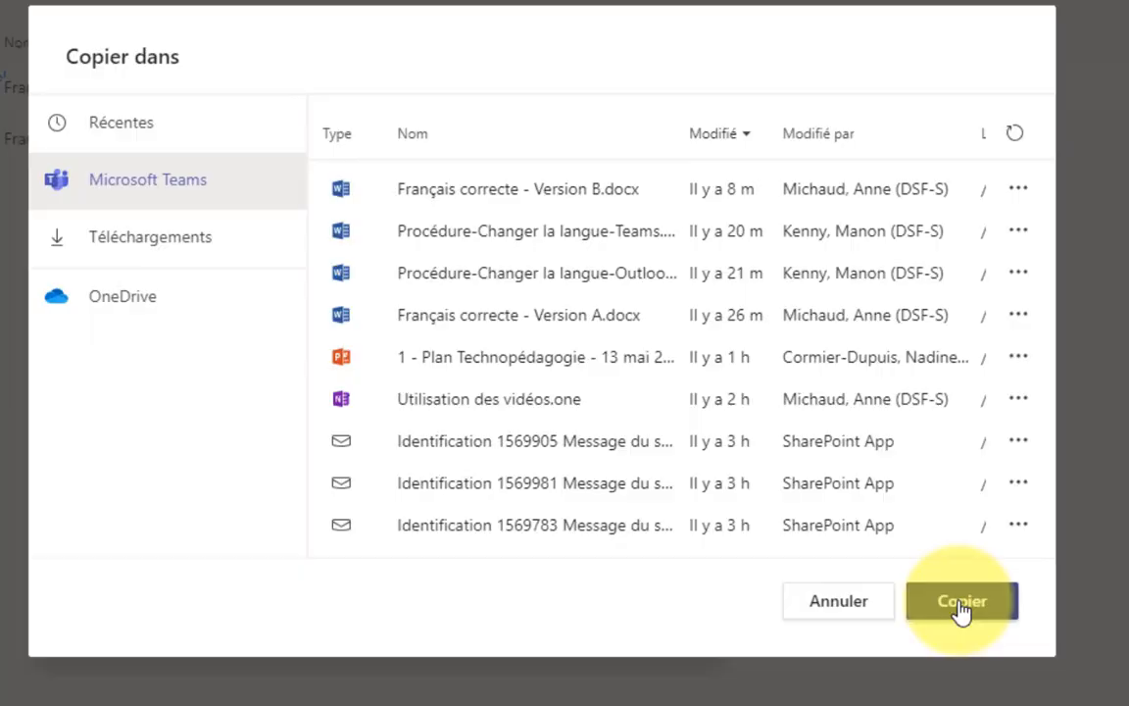
click(1036, 637)
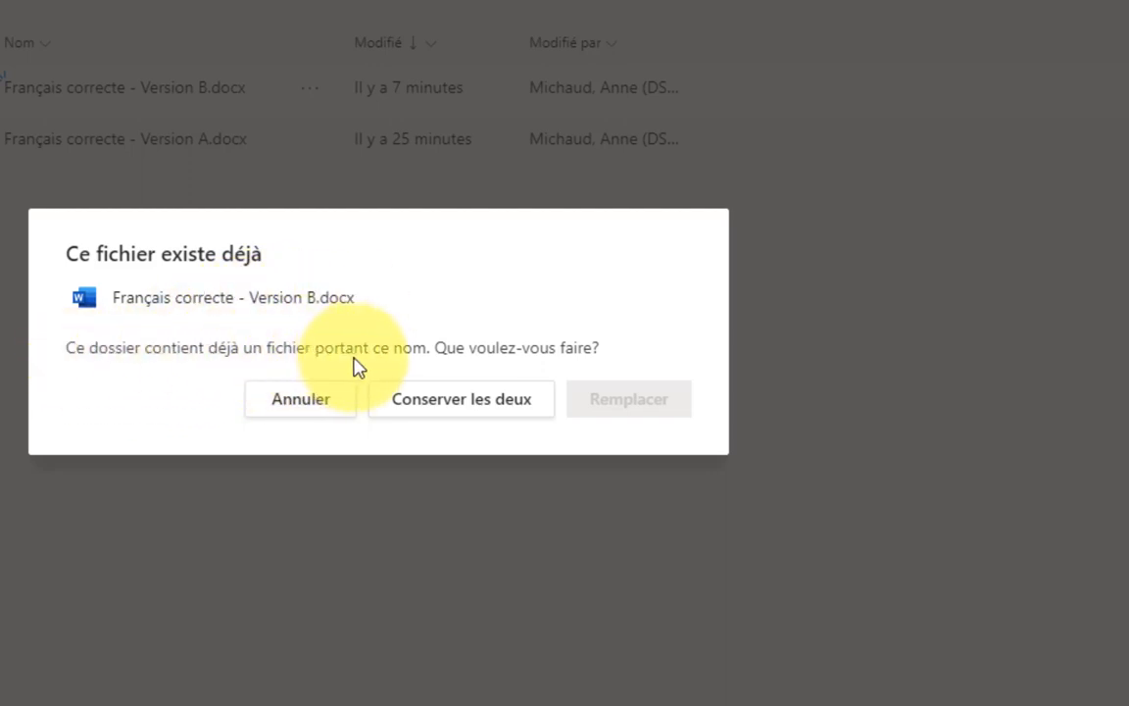
click(450, 404)
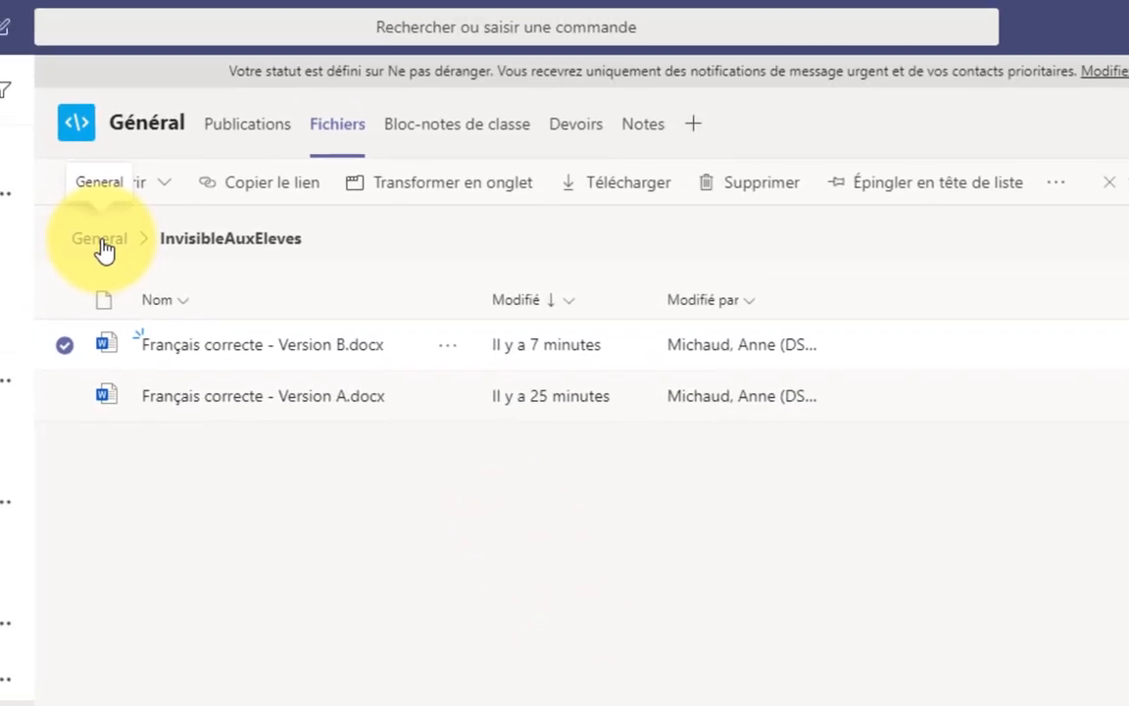
Step: Reload the InvisibleAuxEleves folder by way of General and rename the duplicate "Version B (1)" file as "Français correcte - Version C"
click(101, 241)
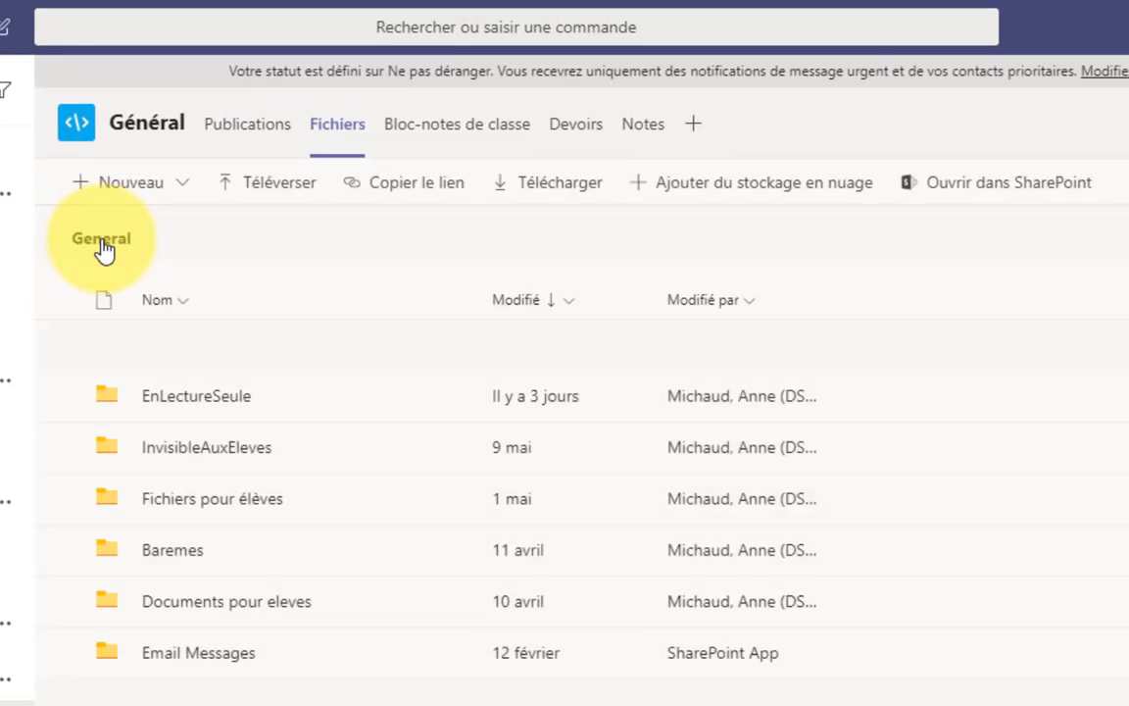
click(195, 447)
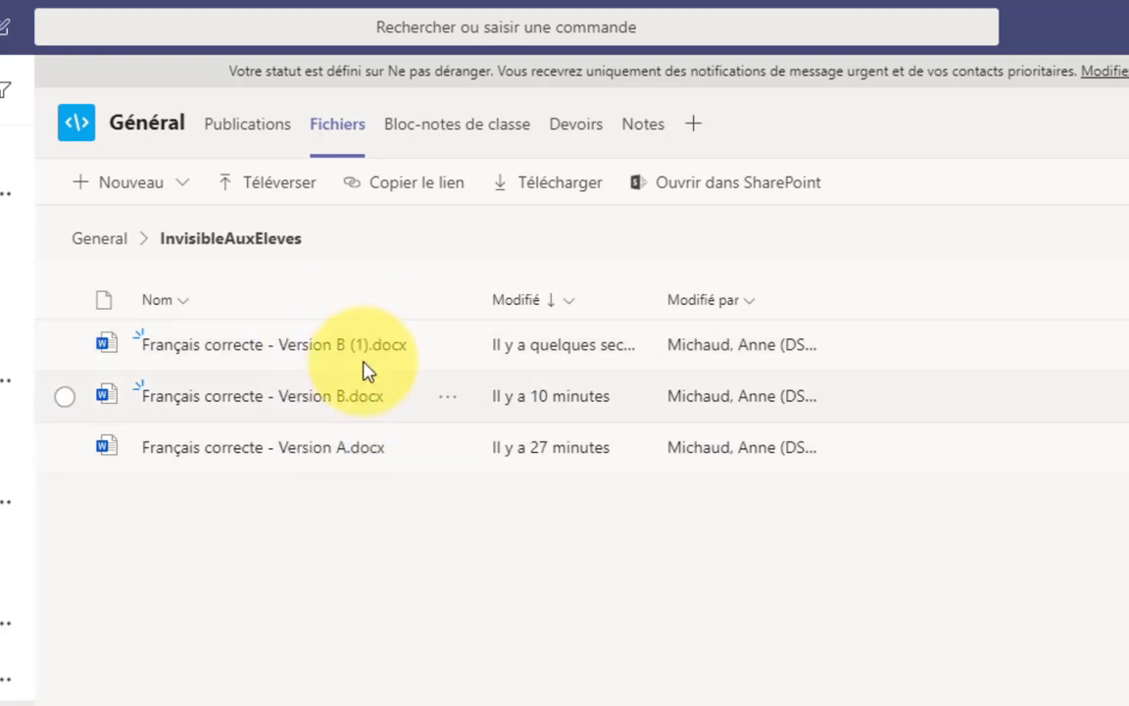
click(447, 349)
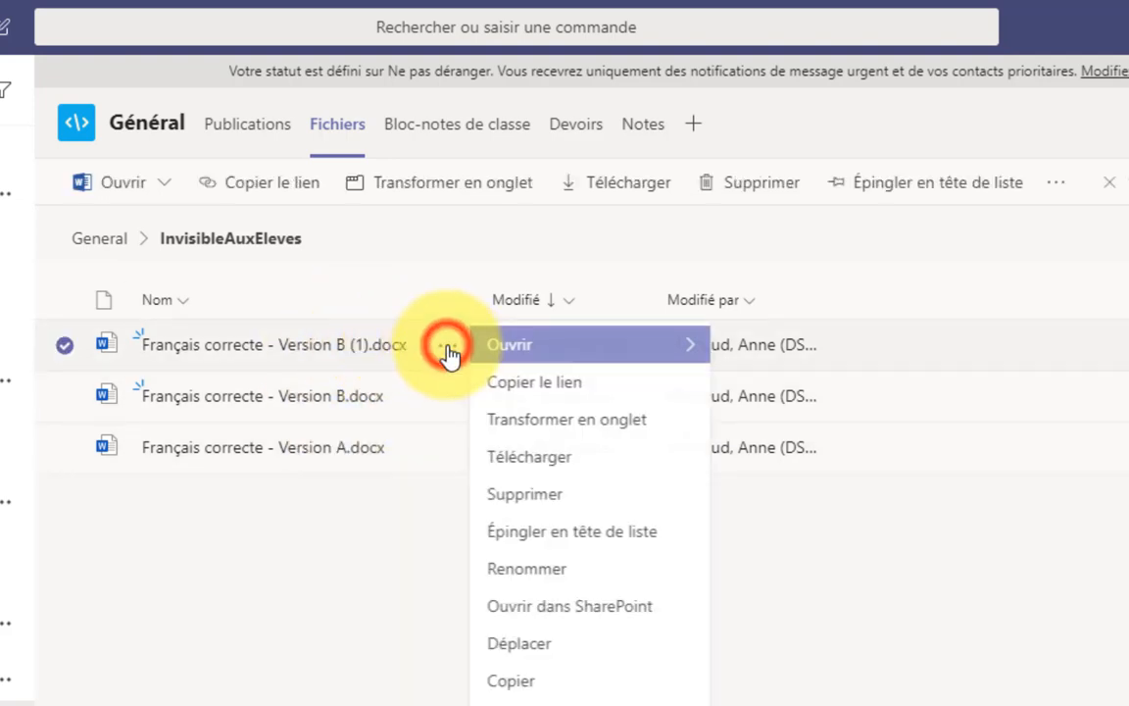
click(523, 570)
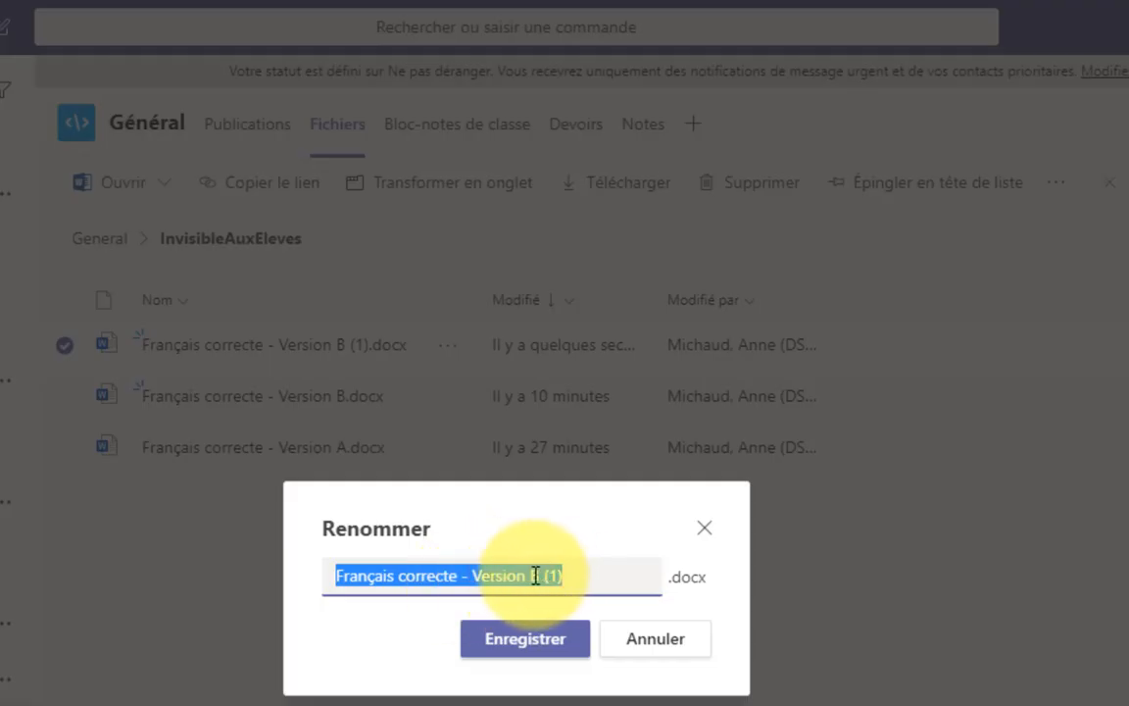
mouse_move(531, 574)
mouse_down()
mouse_move(575, 577)
mouse_move(548, 575)
mouse_up()
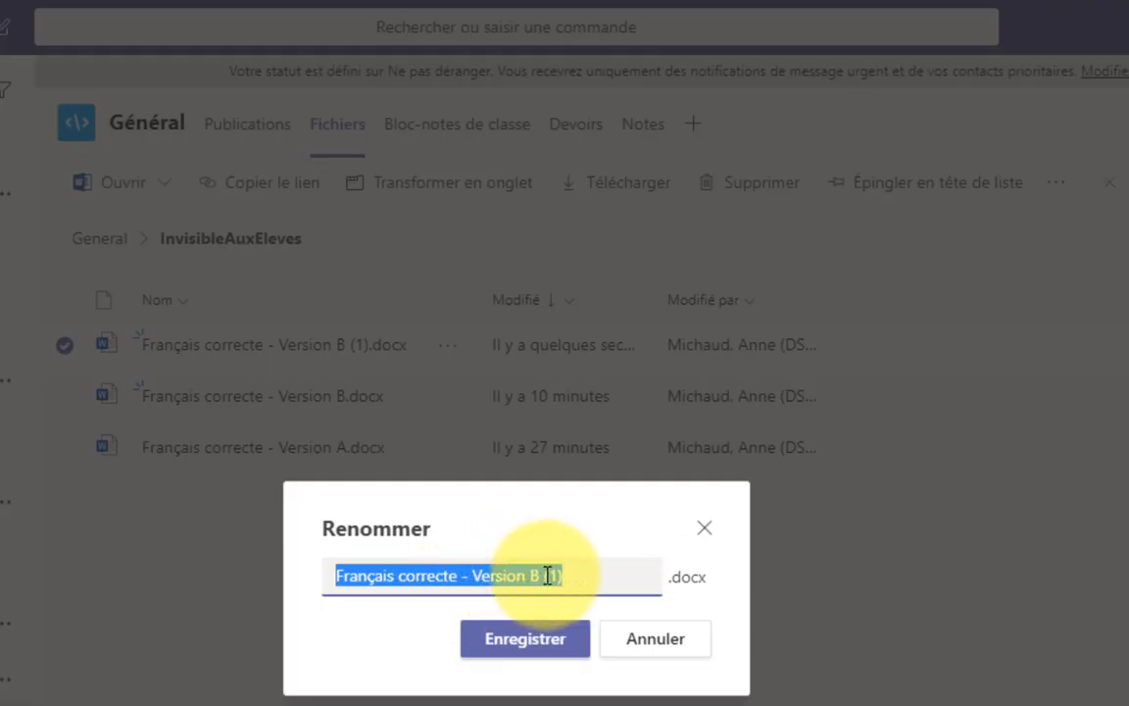
click(553, 578)
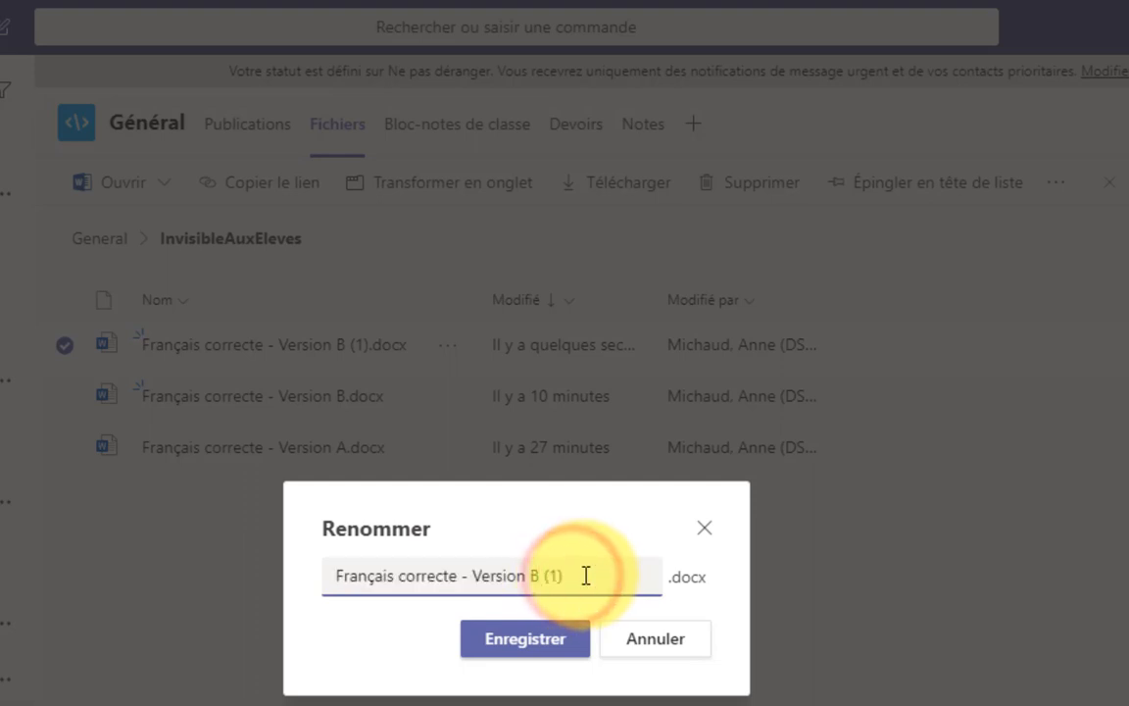
key(BackSpace)
key(BackSpace)
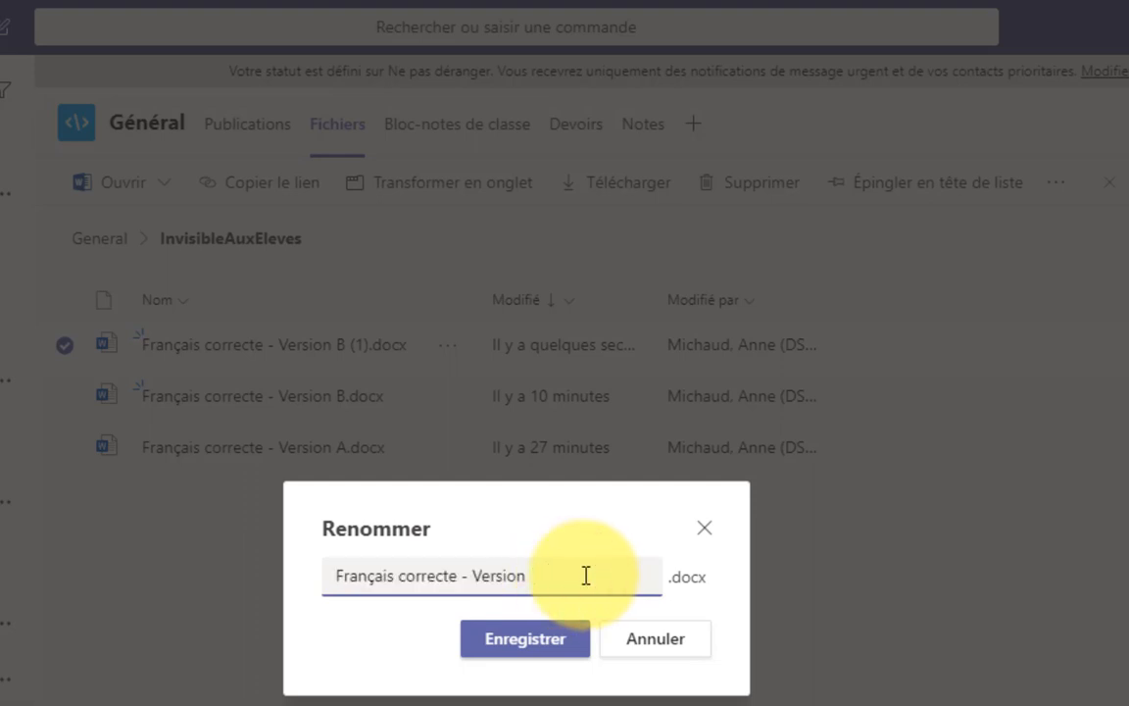
click(519, 642)
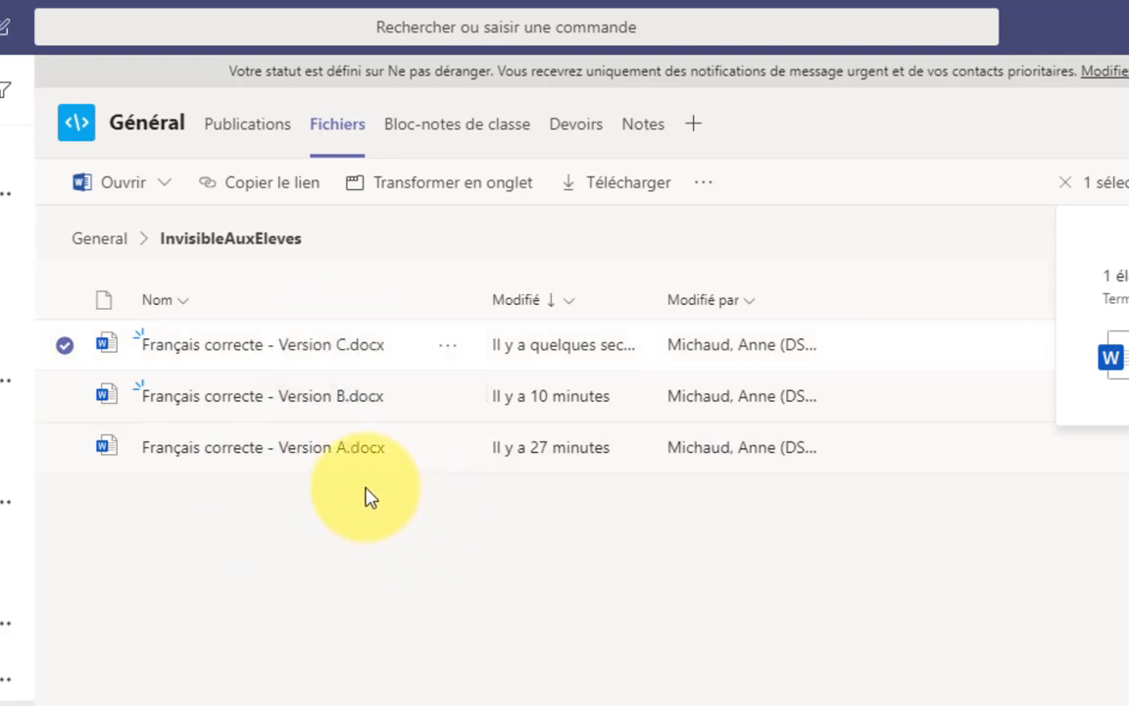
Step: Open "Français correcte - Version B.docx" for editing in Word in the browser, signing in with the first listed account
click(293, 405)
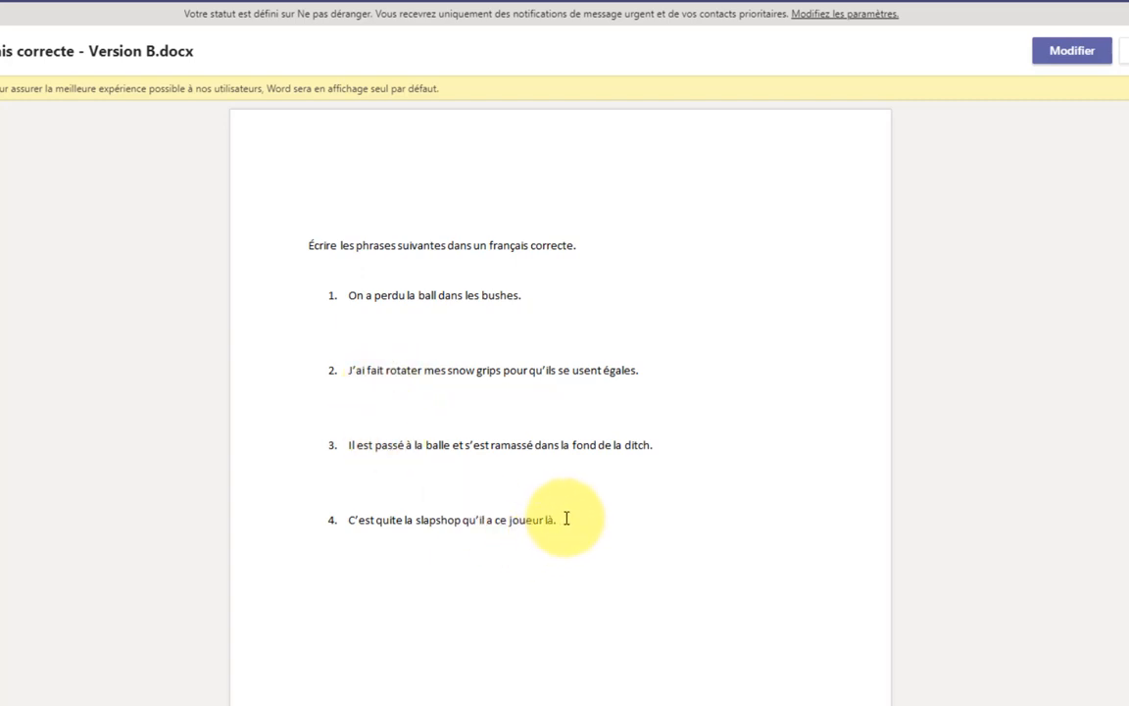
click(1071, 53)
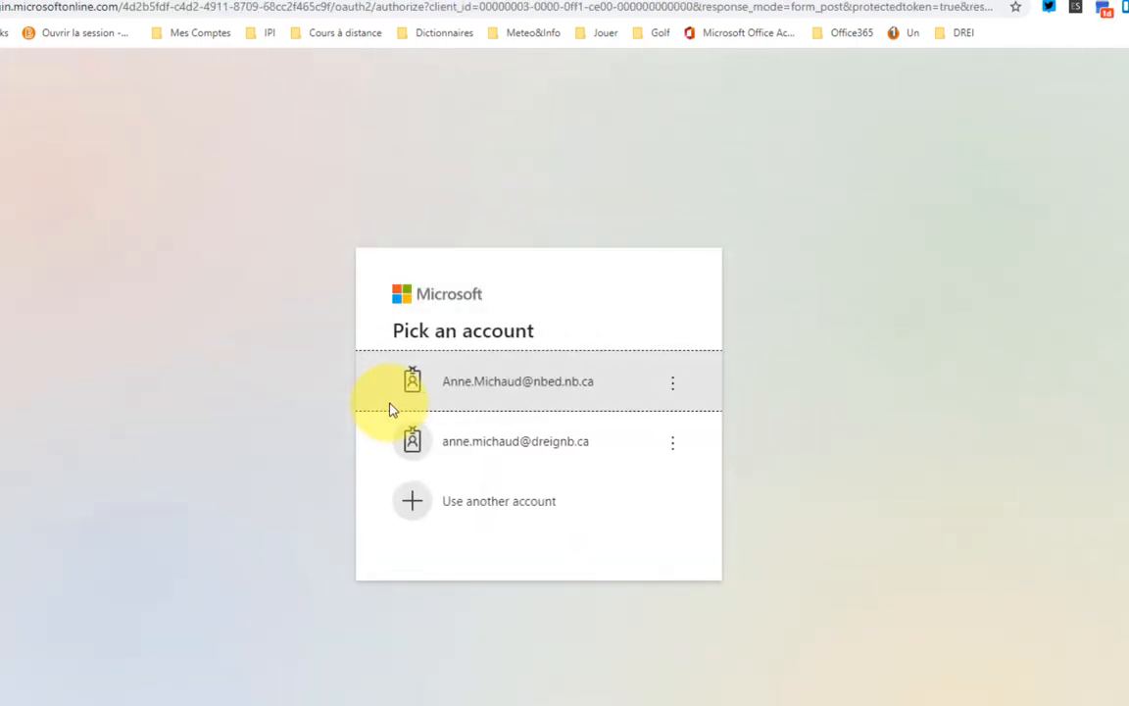
click(517, 391)
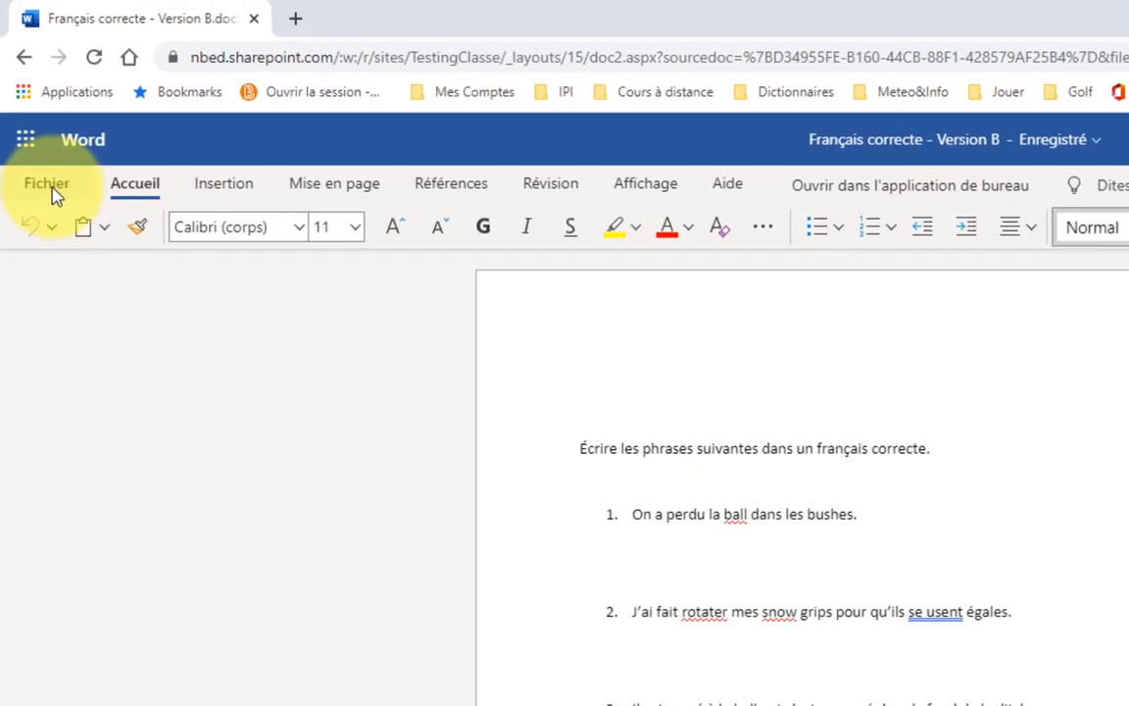
Step: Save an online copy of the document in the InvisibleAuxEleves folder as "Français correcte - Version D"
click(51, 187)
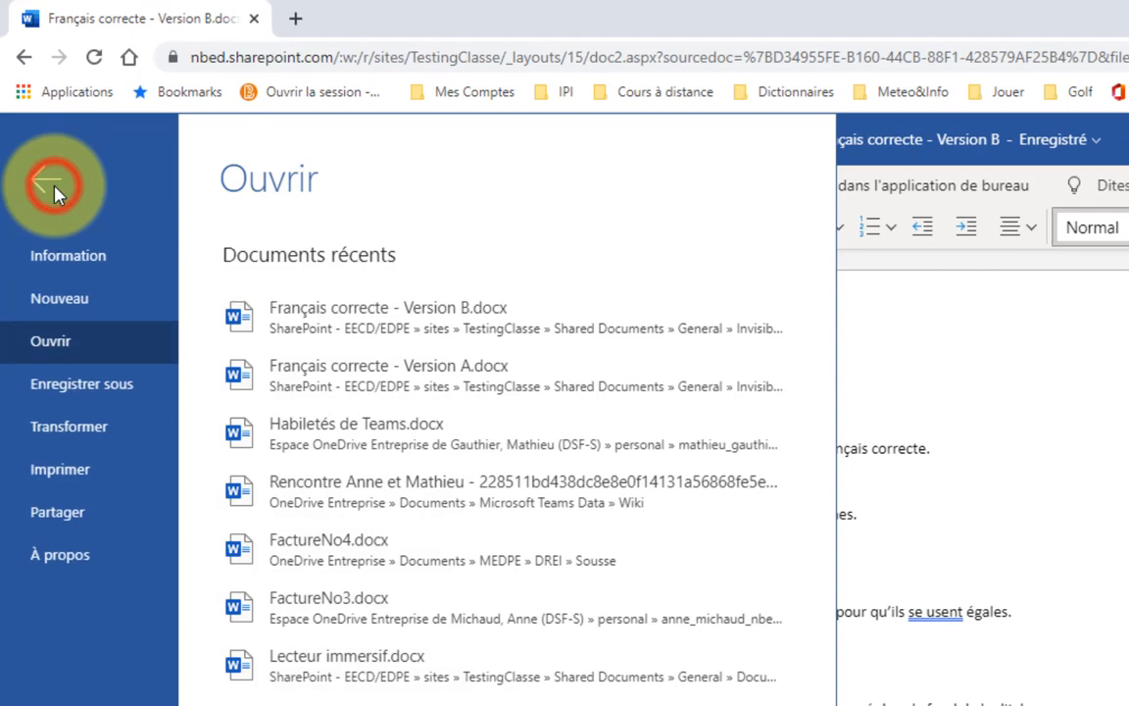
click(77, 387)
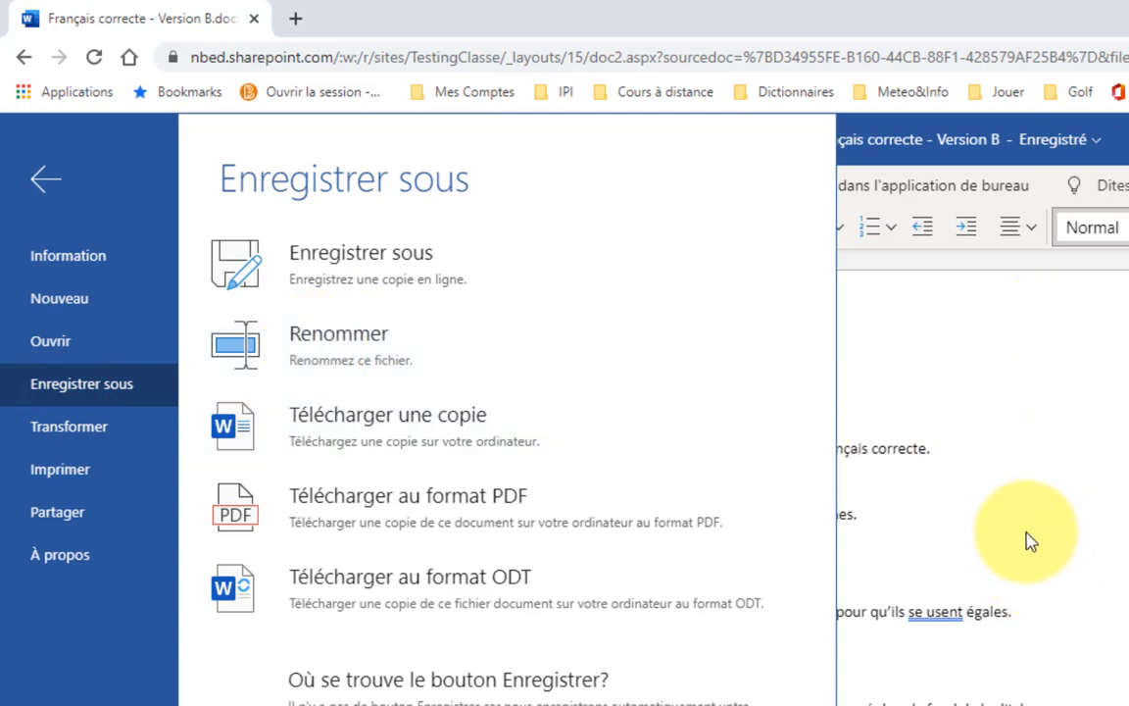
click(334, 269)
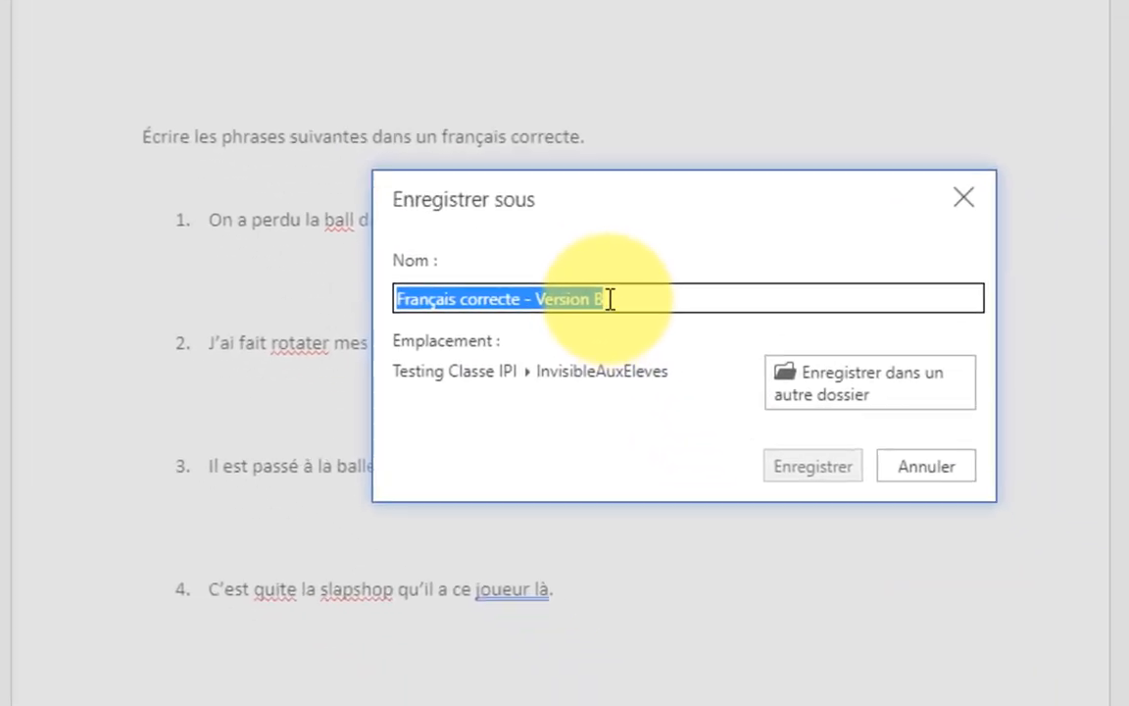
click(610, 299)
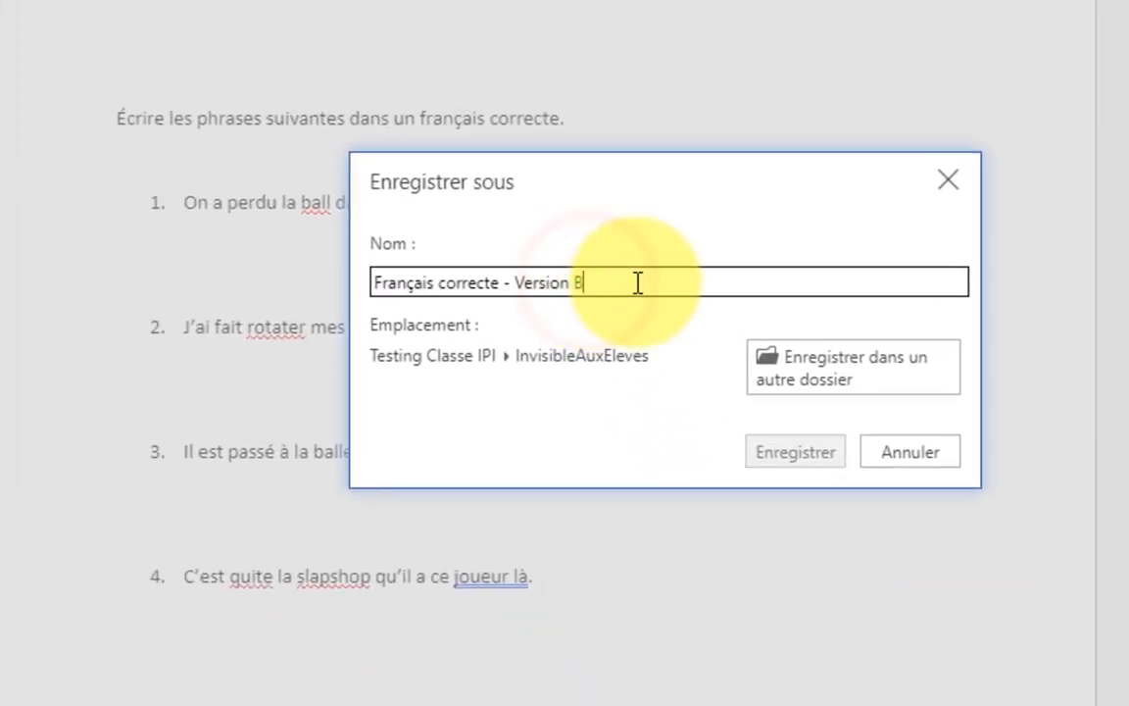
key(BackSpace)
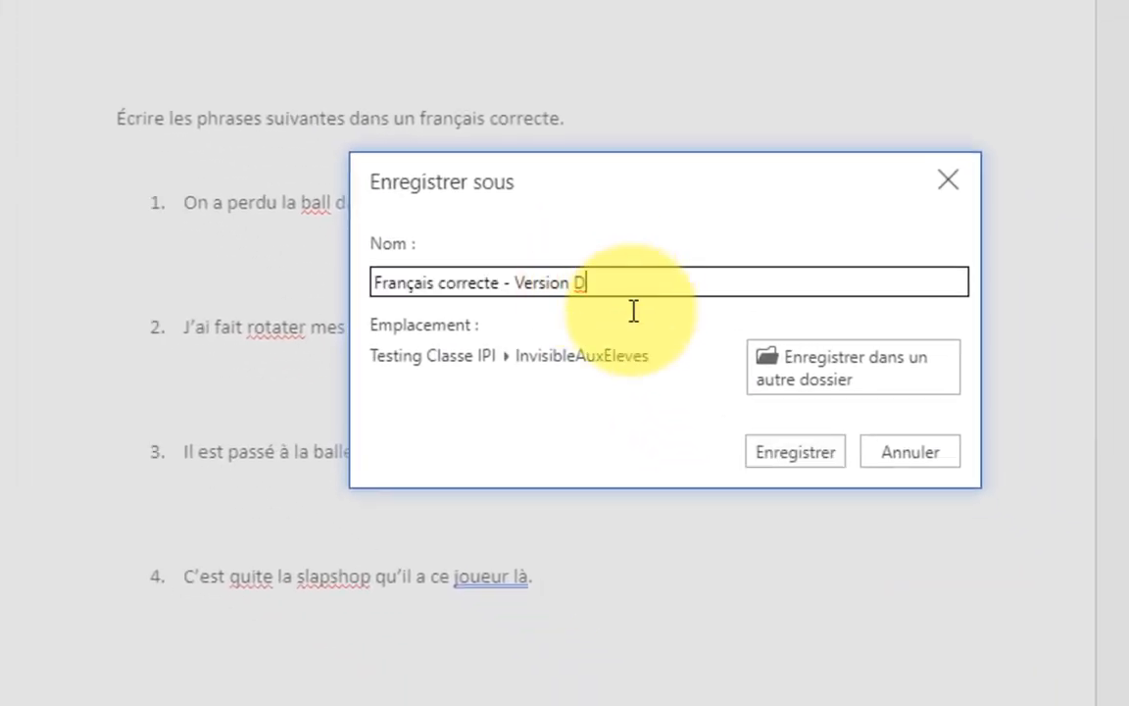
click(799, 455)
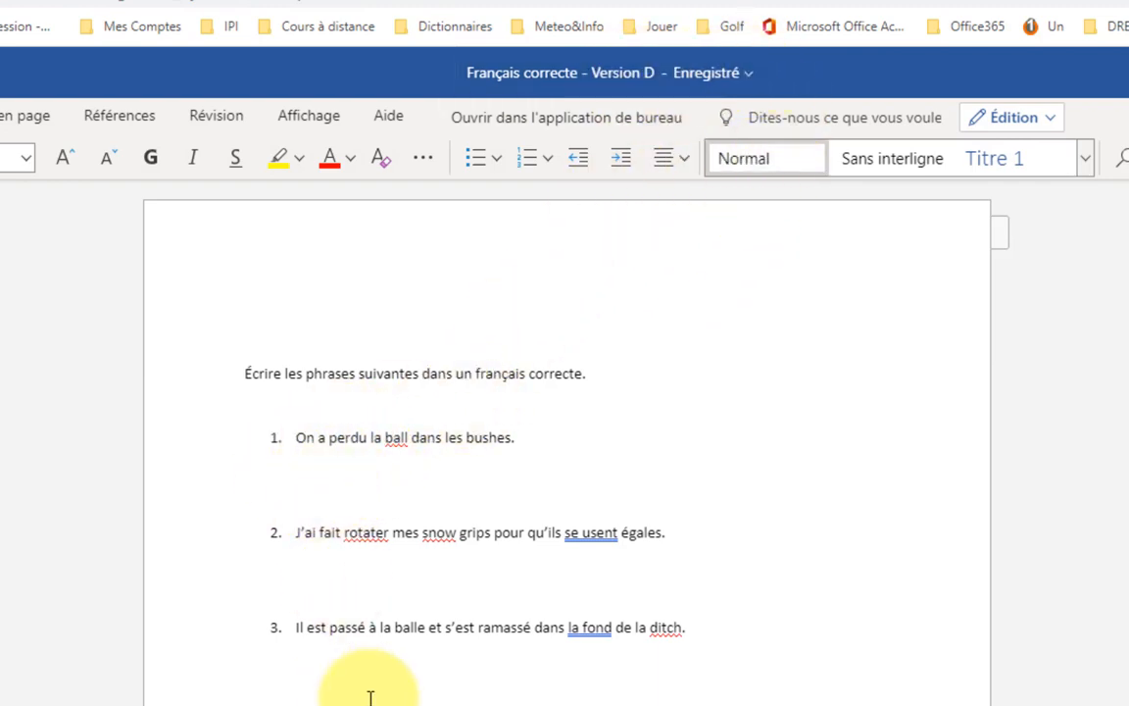
Step: Delete the fourth numbered sentence from Version D, and close both the browser document and the Version B preview in Teams
drag(587, 704, 282, 705)
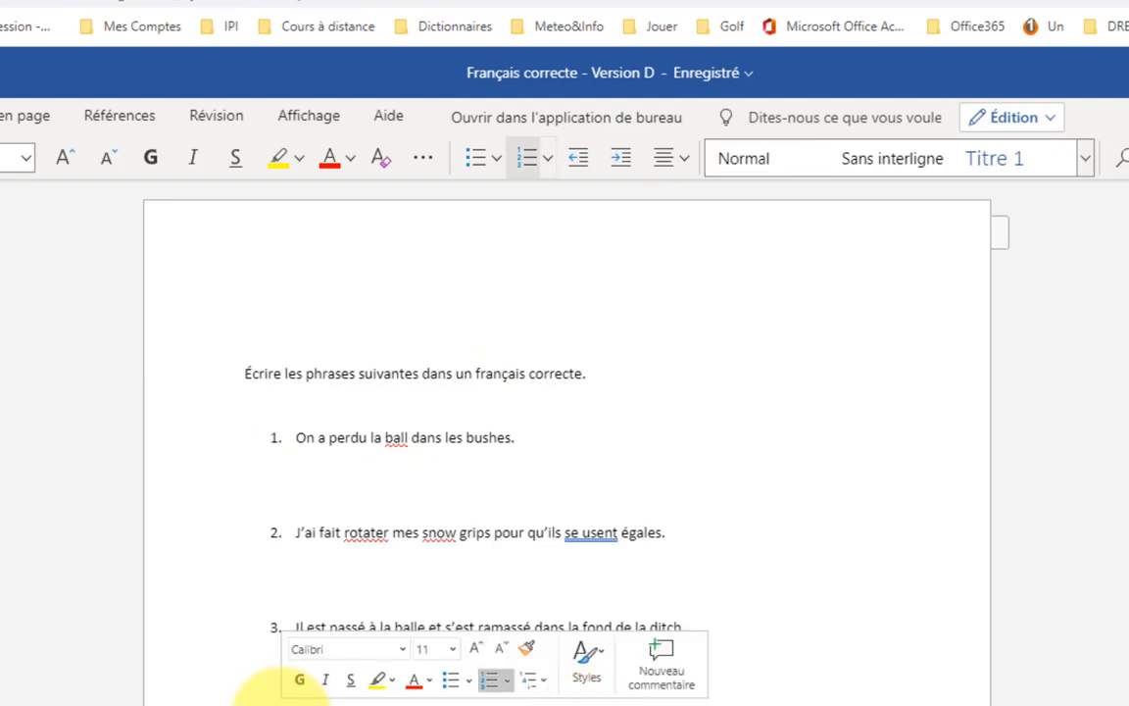
key(Delete)
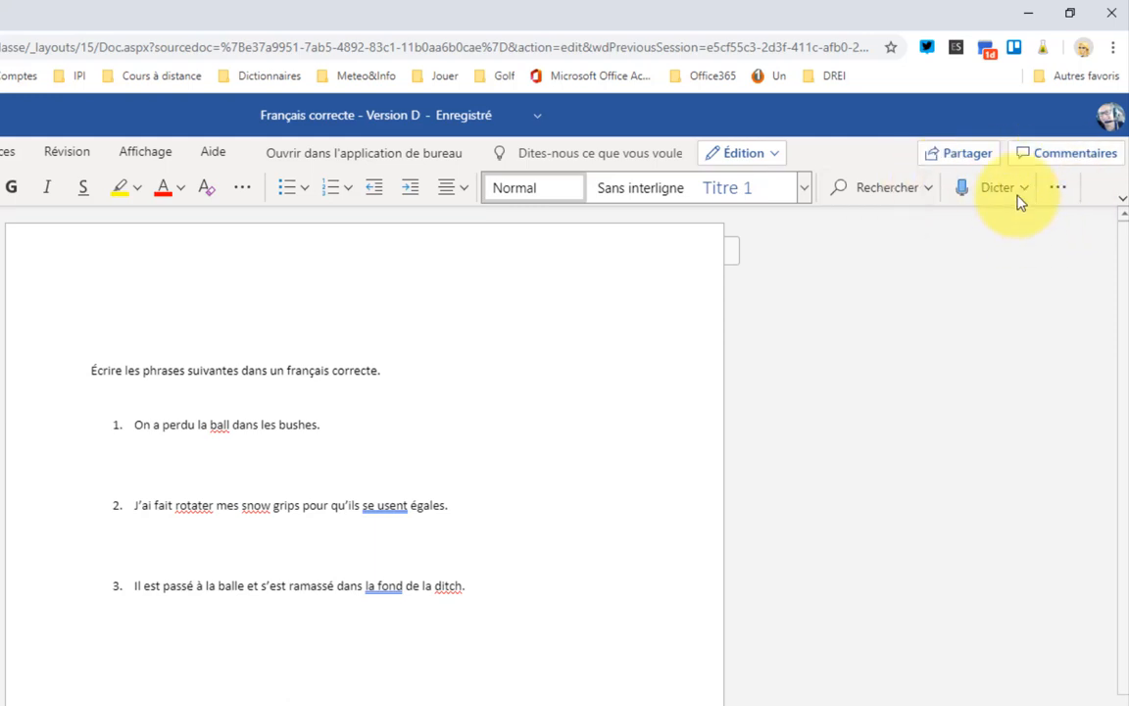
click(1111, 18)
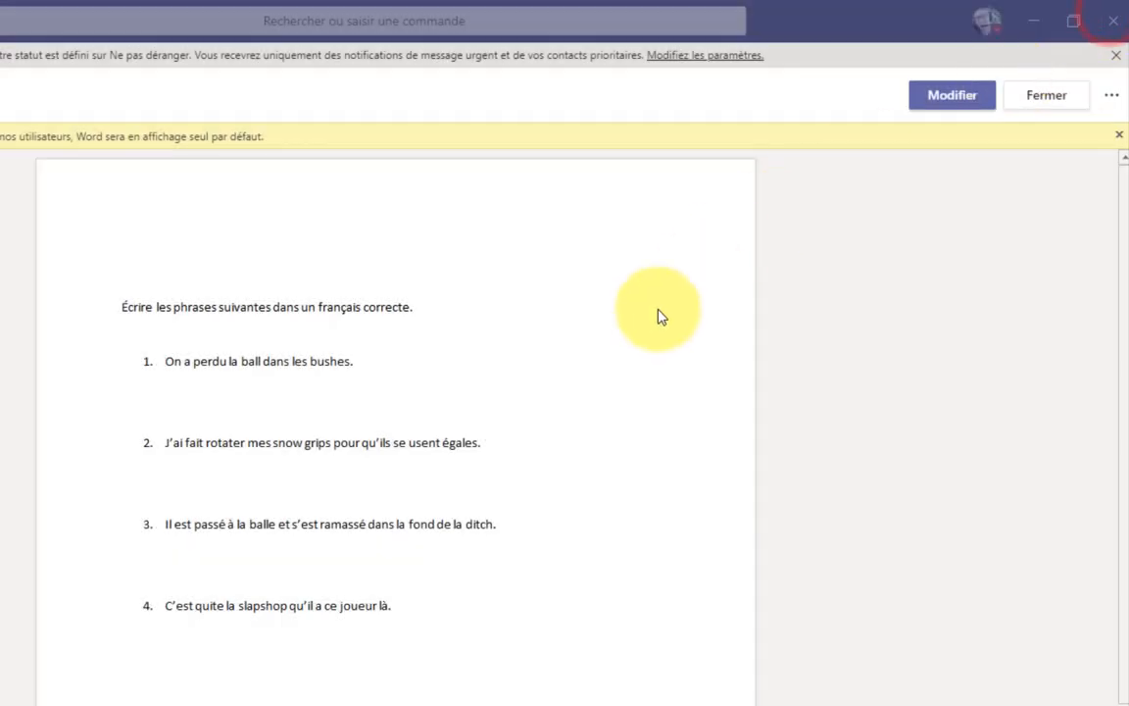
click(1046, 97)
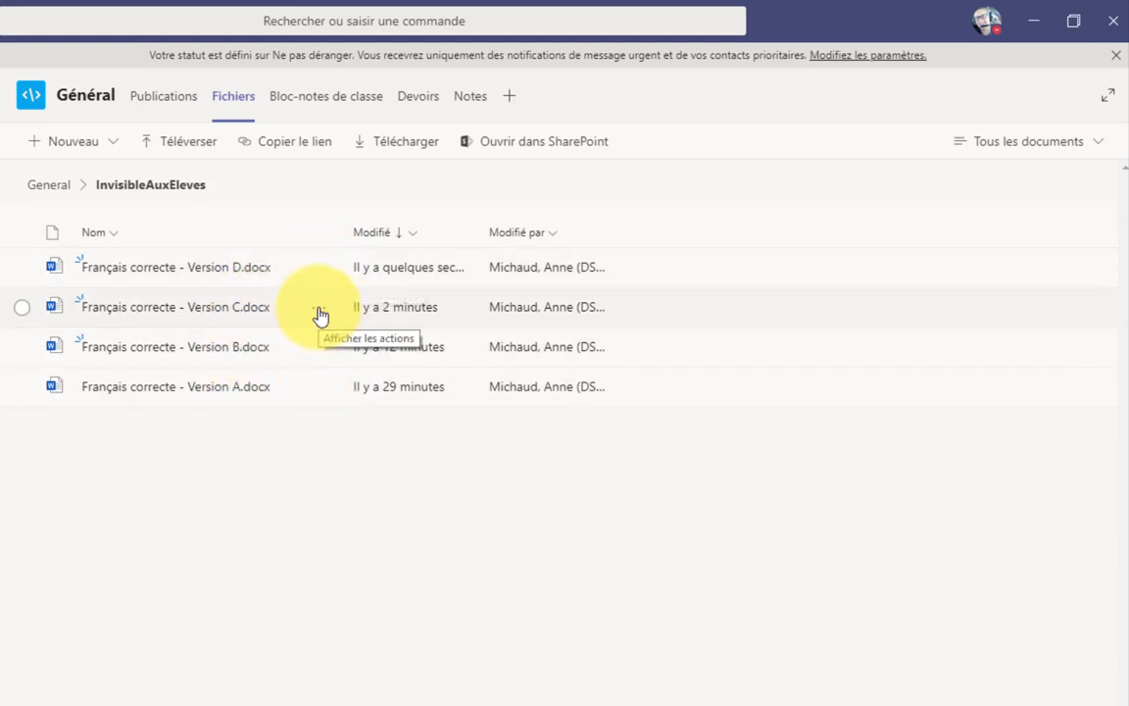
Step: Open the location of "Français correcte - Version B.docx" in SharePoint, signing in with the first listed account
click(318, 349)
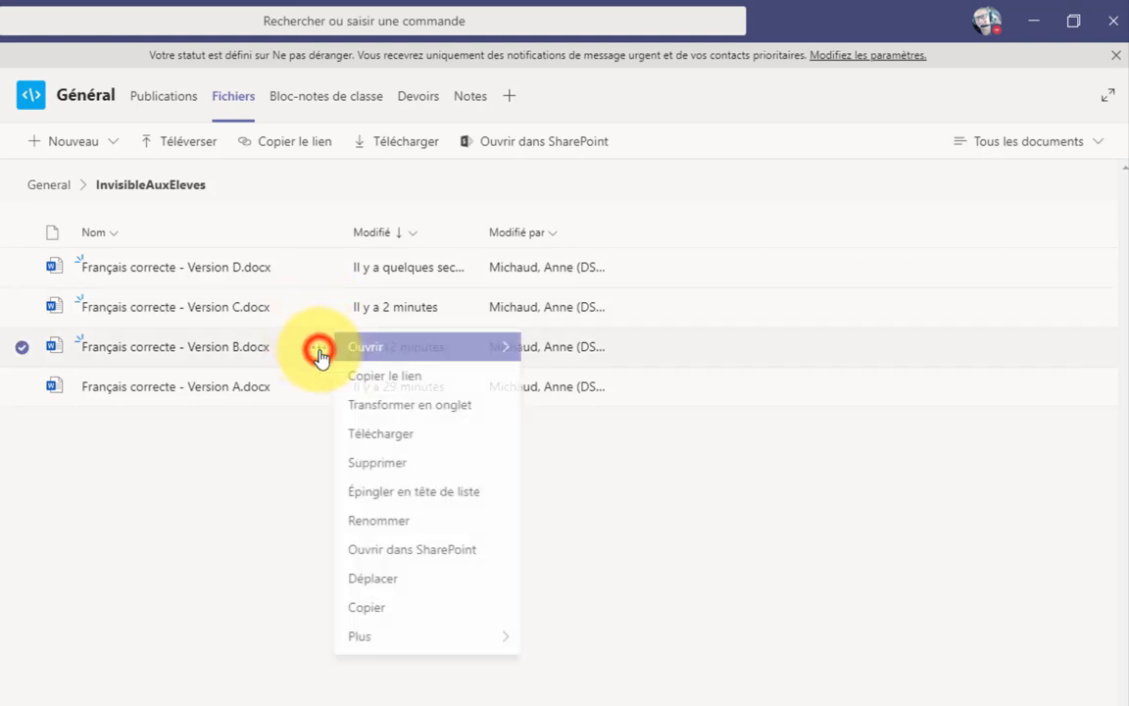
click(411, 551)
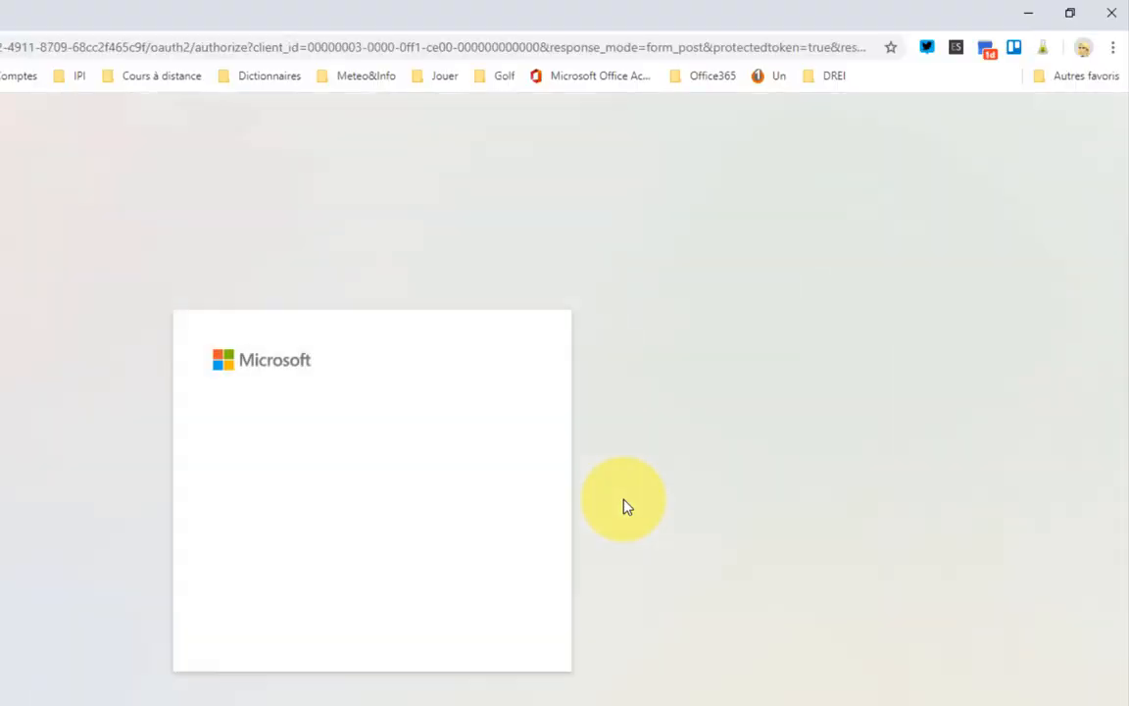
click(346, 470)
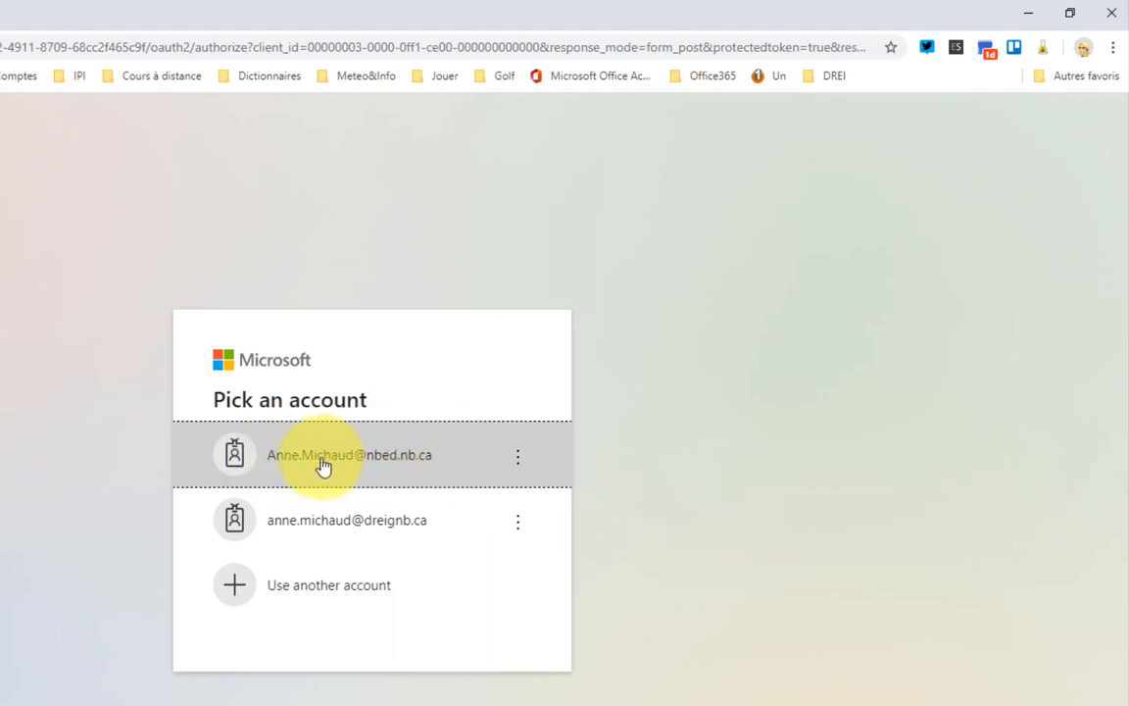
click(324, 467)
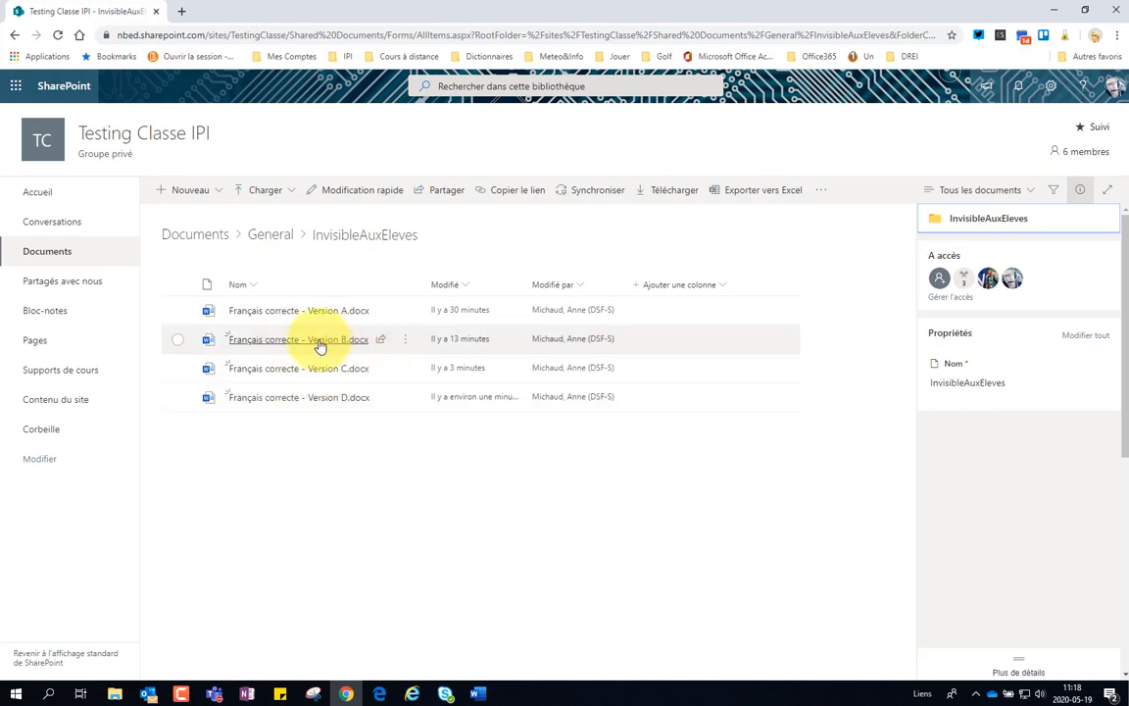
Step: Browse the SharePoint site from the Documents library through General to the InvisibleAuxEleves folder
mouse_move(320, 346)
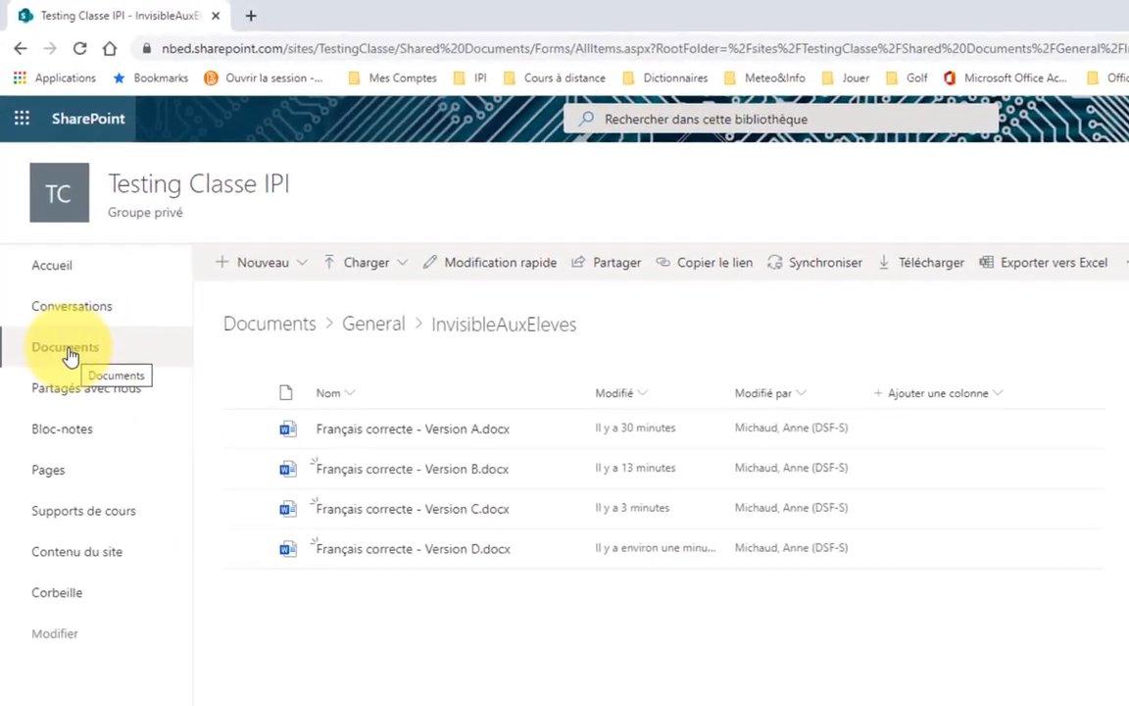
click(68, 354)
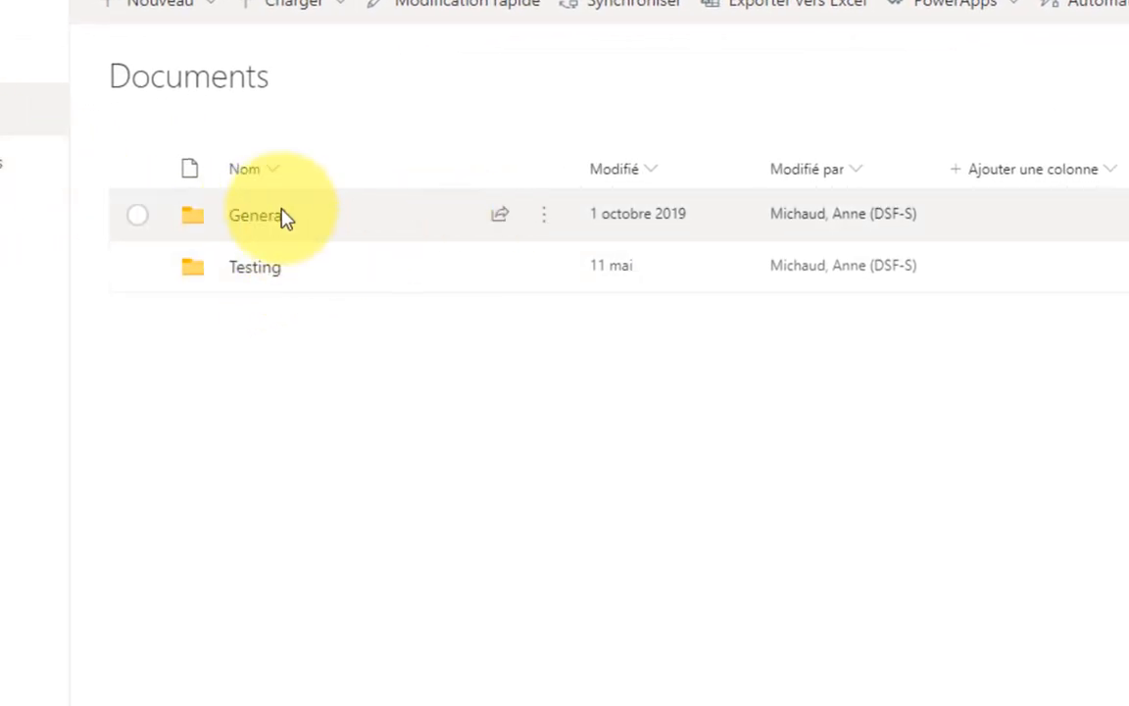
click(267, 217)
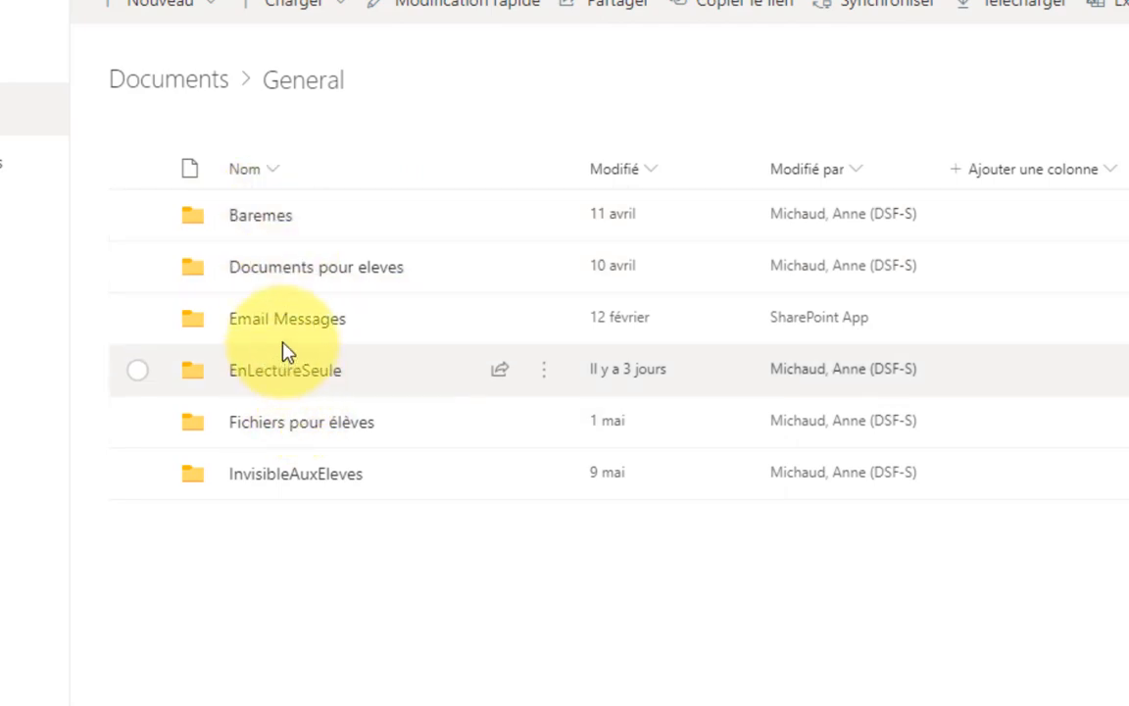
click(319, 478)
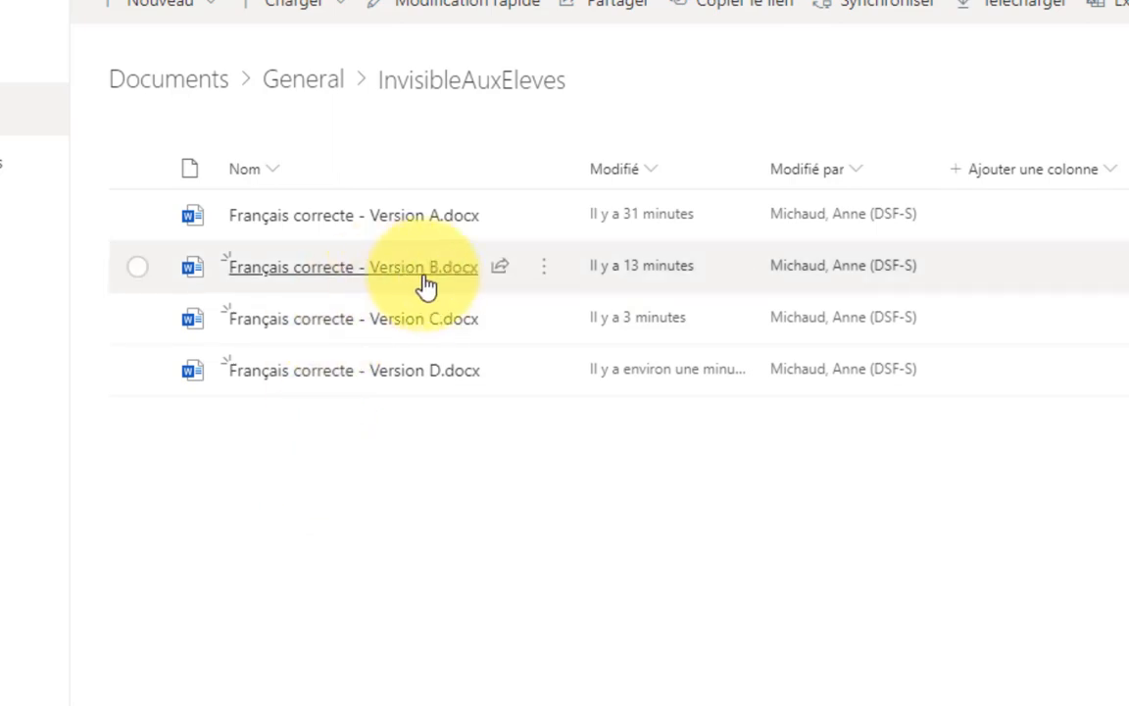
Step: Review the version history of "Français correcte - Version B.docx", including the actions available for version 4.0, and close the history
click(544, 267)
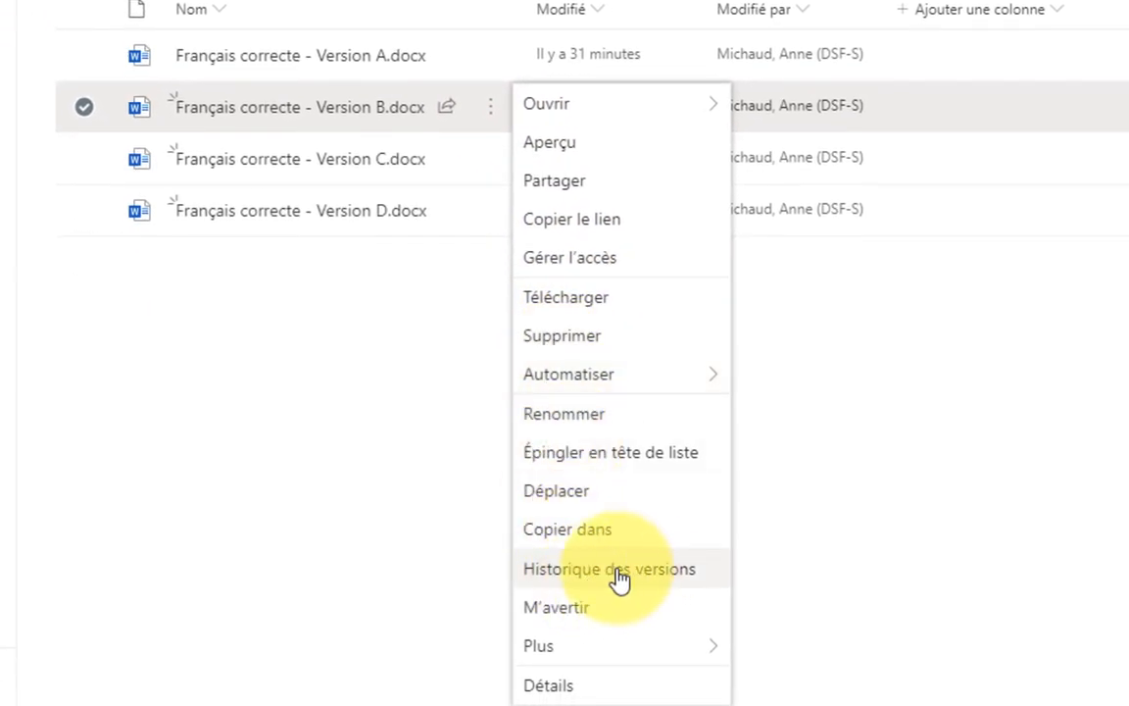
click(619, 578)
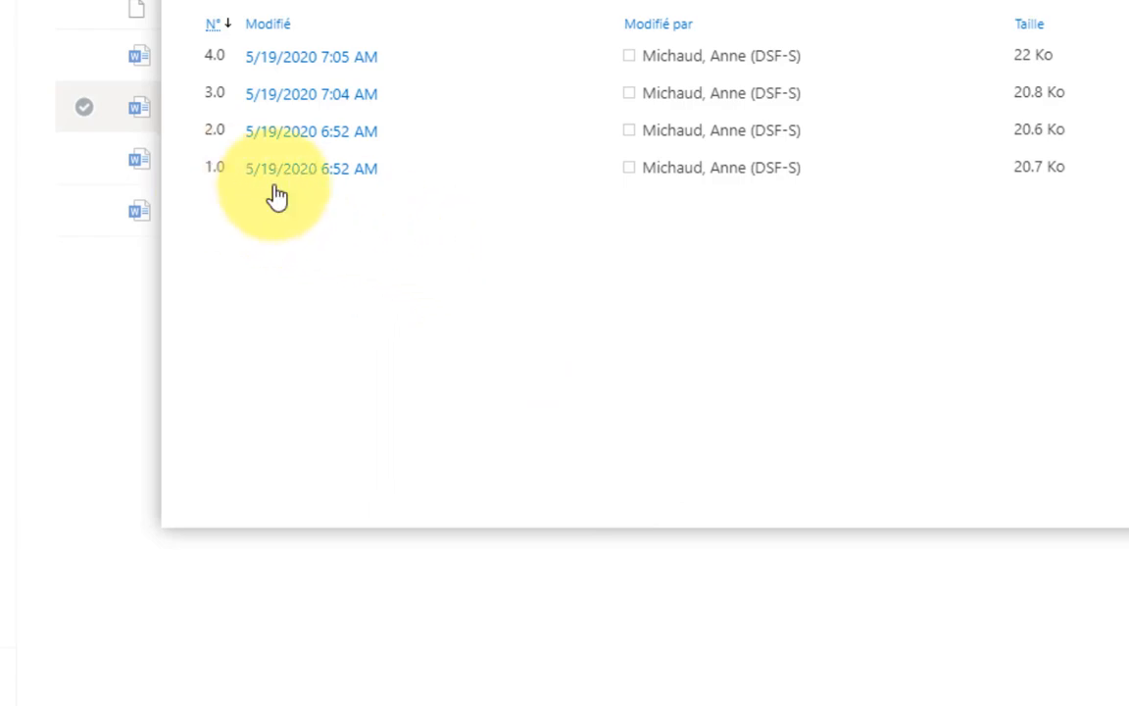
mouse_move(338, 186)
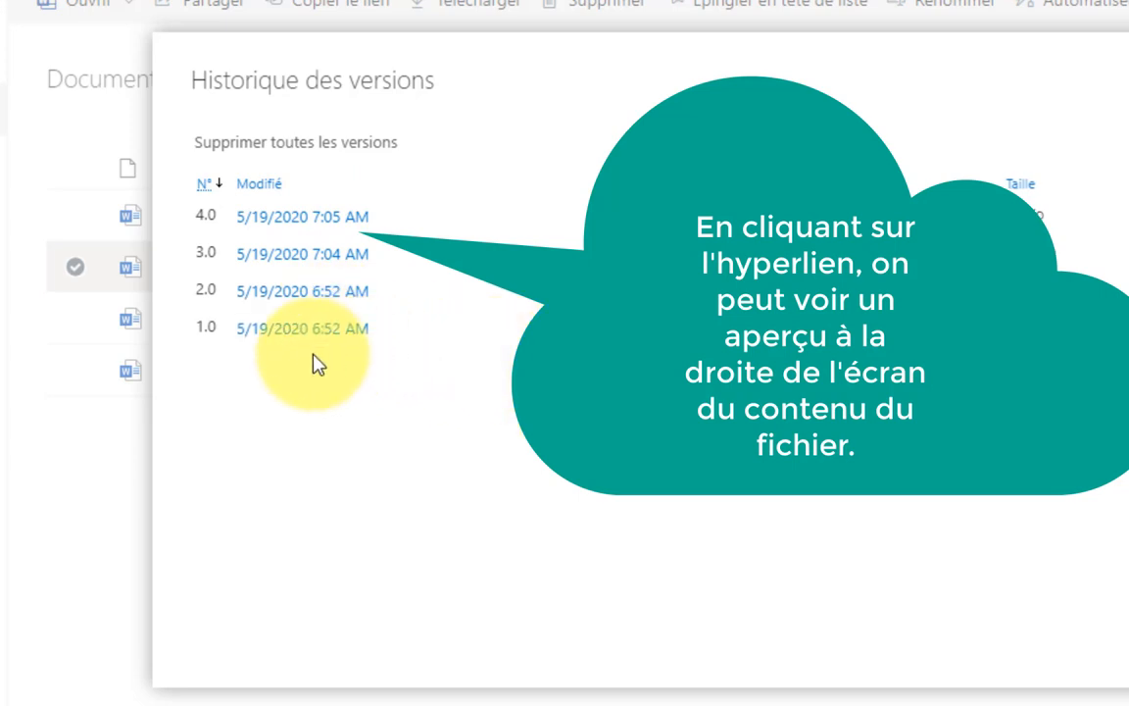
mouse_move(340, 353)
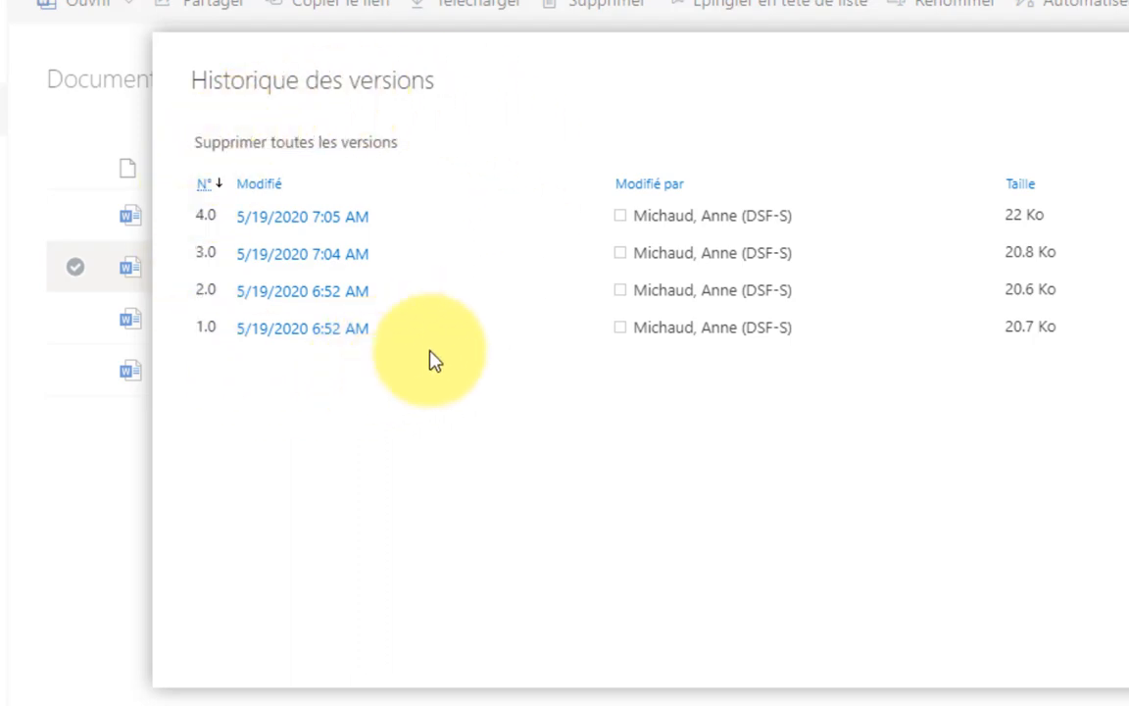
click(391, 218)
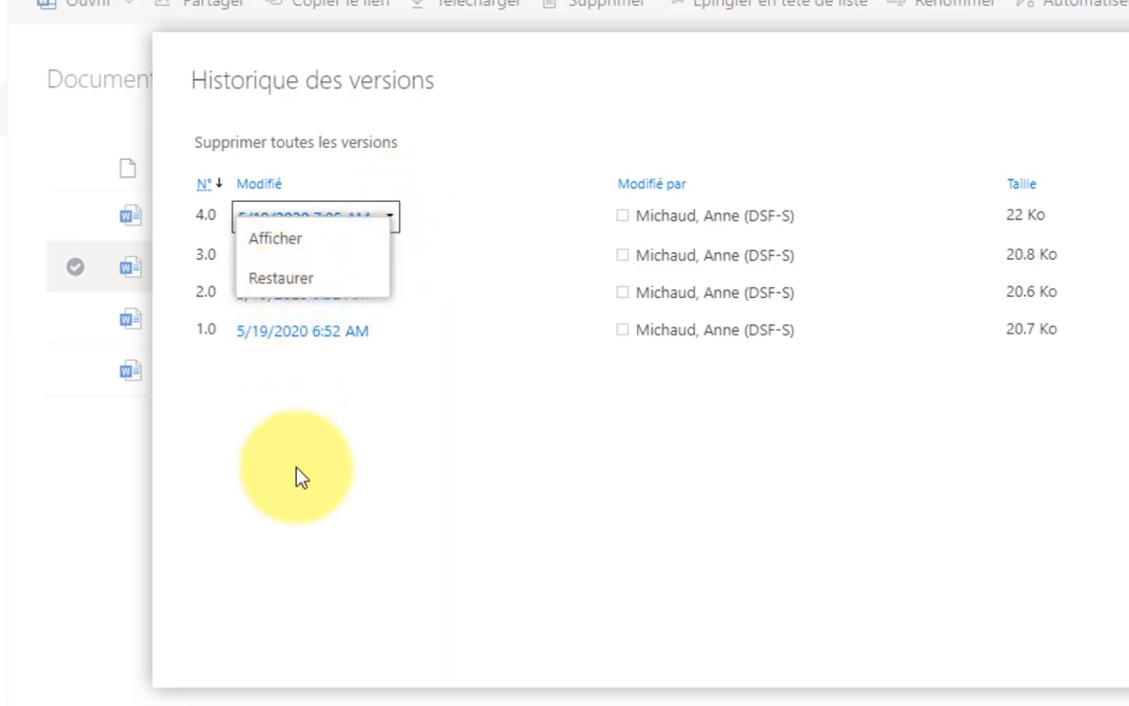
click(341, 478)
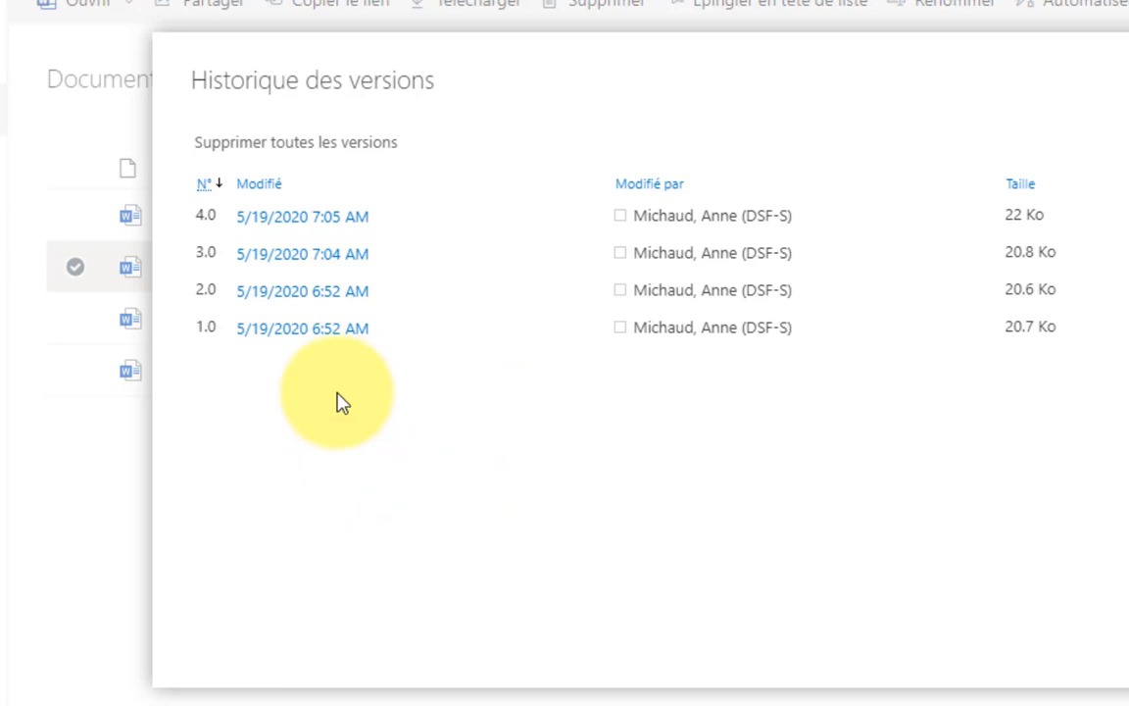
mouse_move(381, 329)
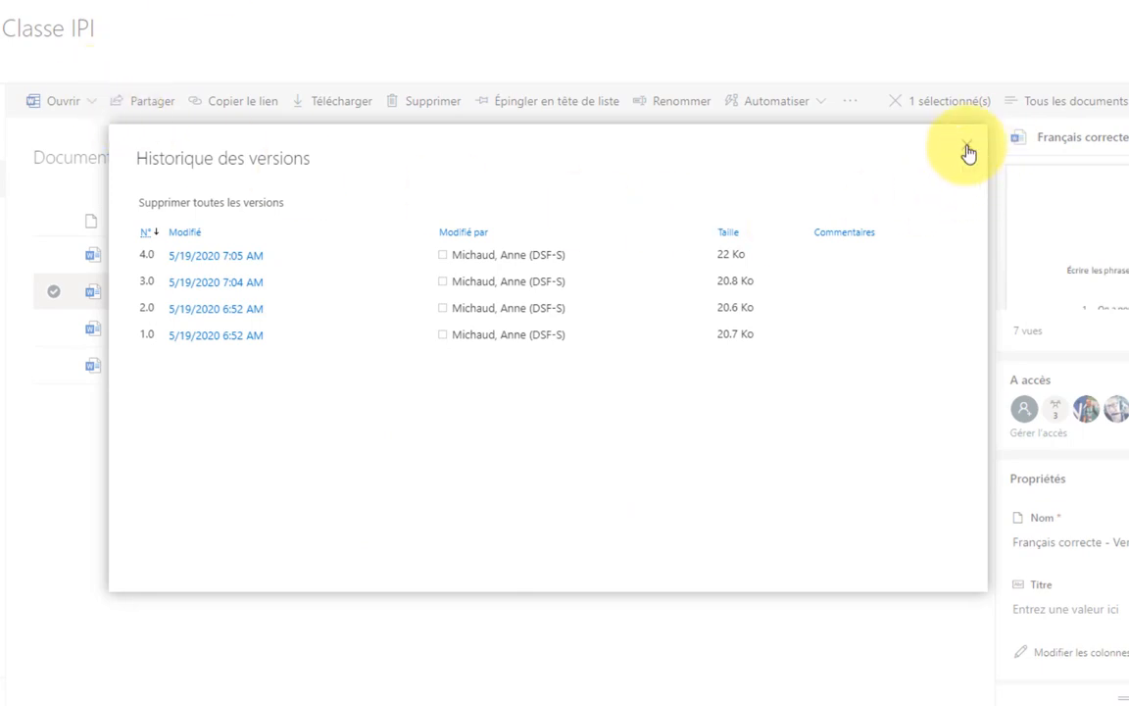
click(967, 151)
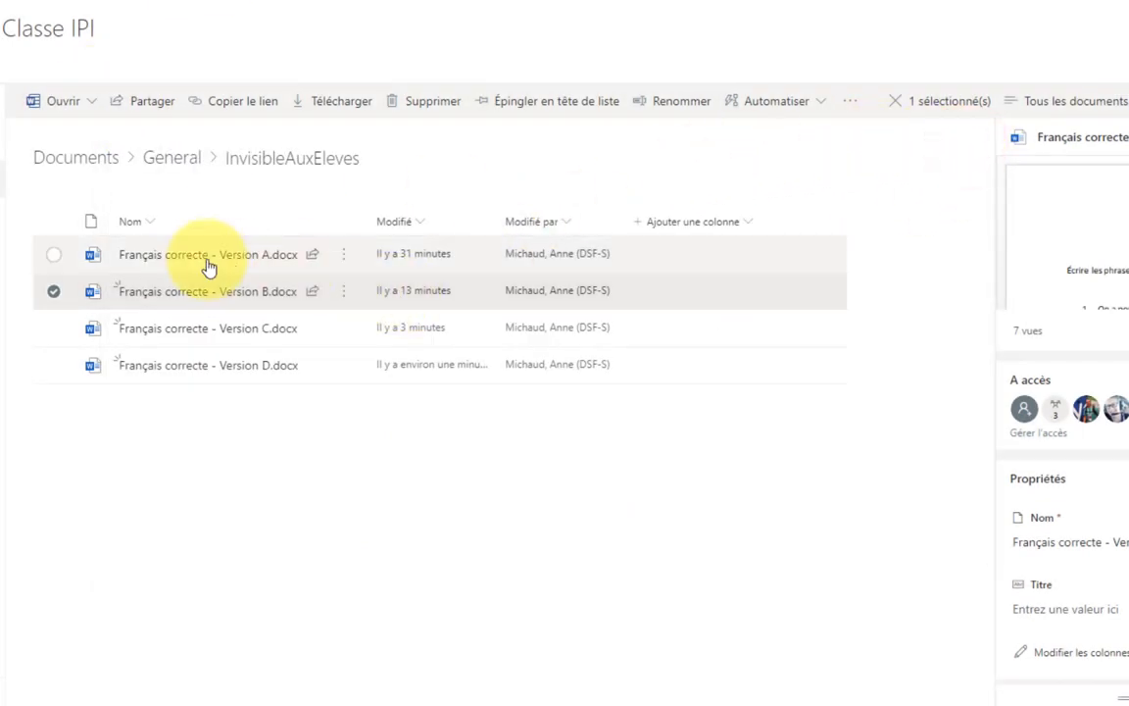
Step: Open the SharePoint site's recycle bin and select the "Français correcte.docx" deleted on 5/9/2020 at 11:29 AM
mouse_move(154, 264)
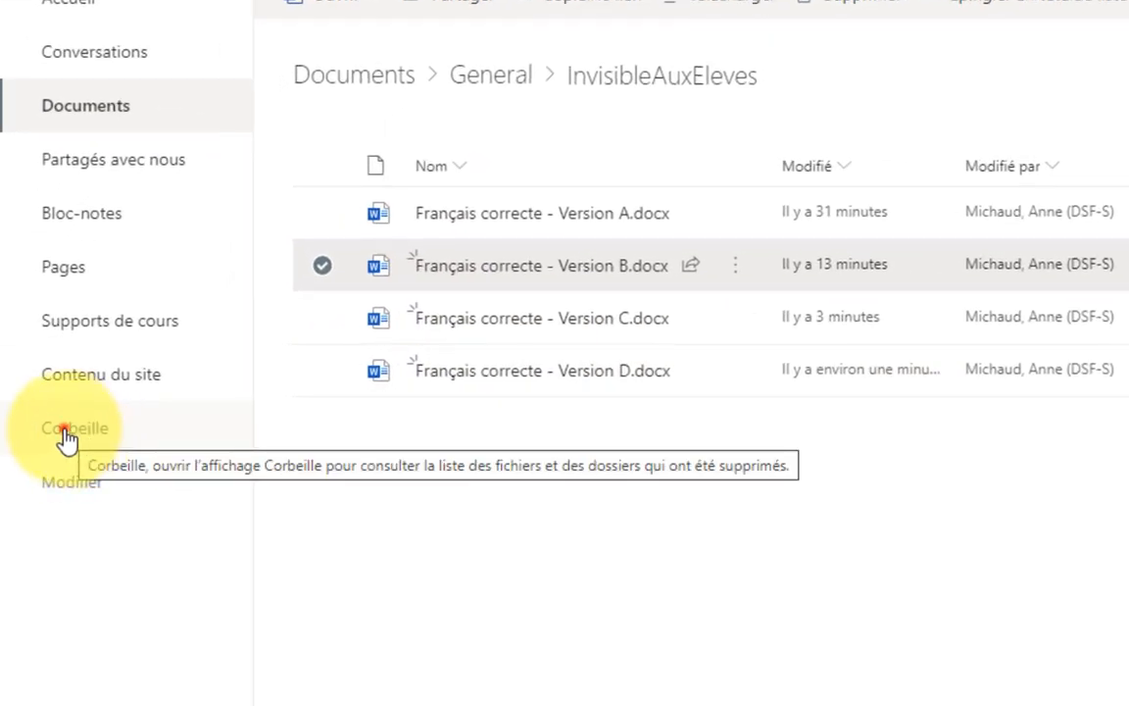
click(65, 431)
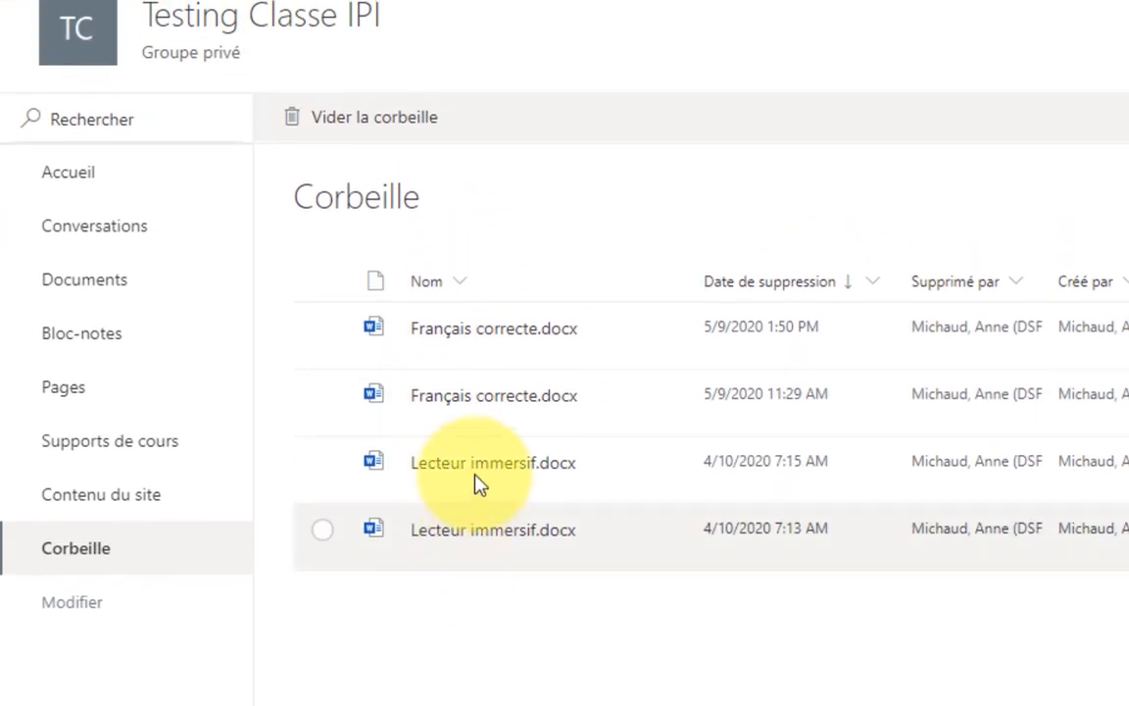
click(322, 395)
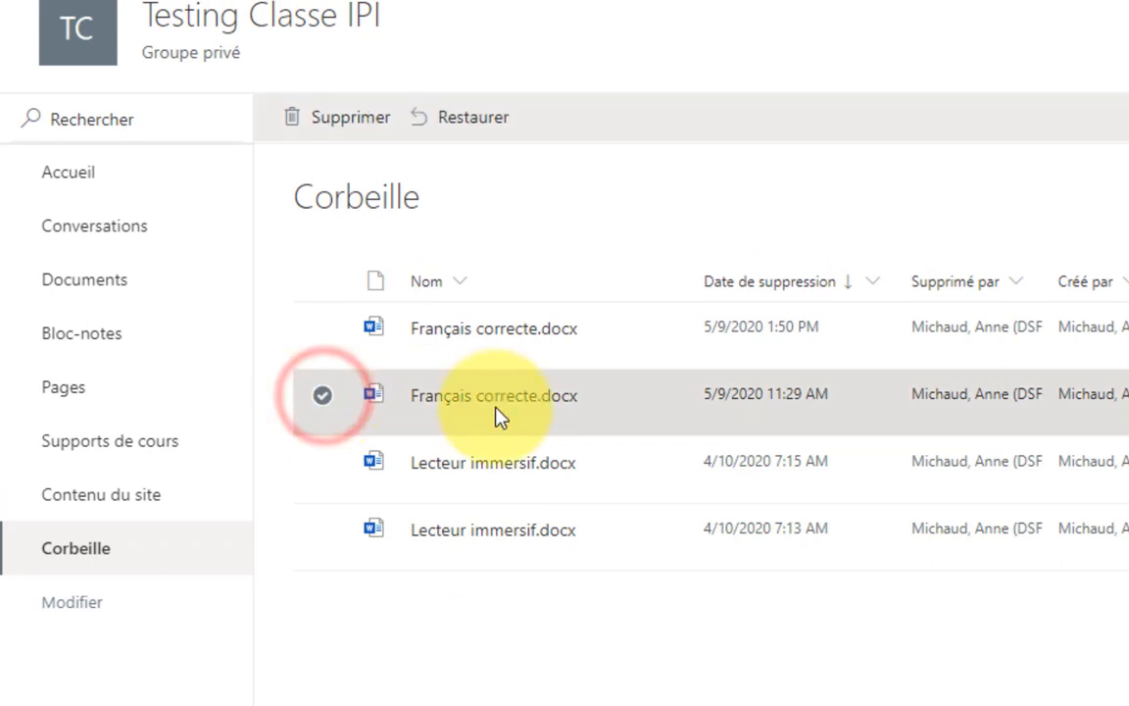